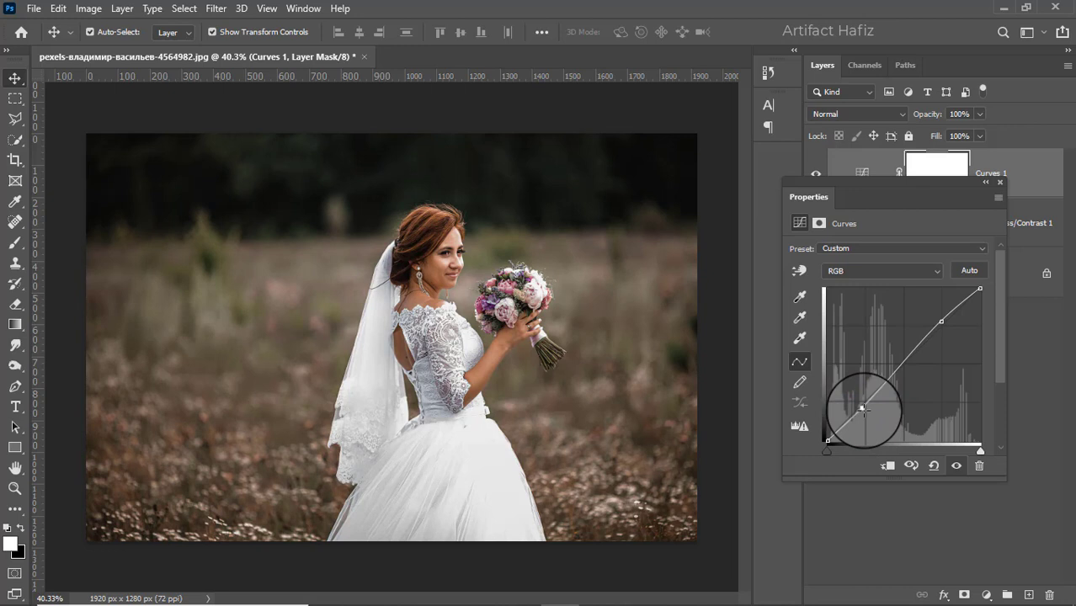
Invert the layer mask of the Curves 1 adjustment so it is filled with black
{"action": "left_click", "coordinate": [999, 182]}
{"action": "left_click", "coordinate": [926, 173]}
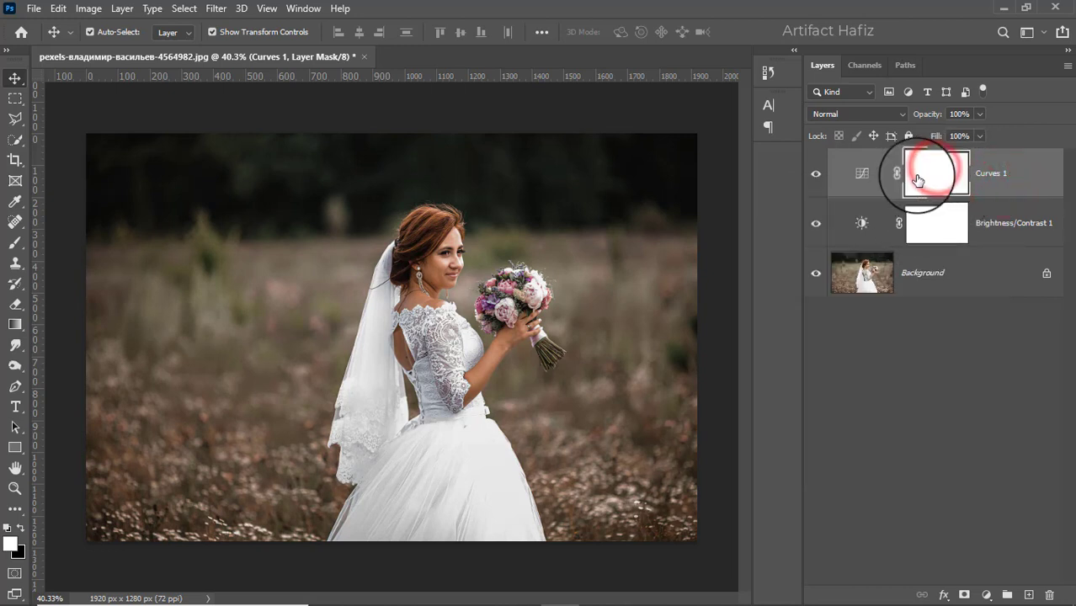
{"action": "left_click", "coordinate": [89, 11]}
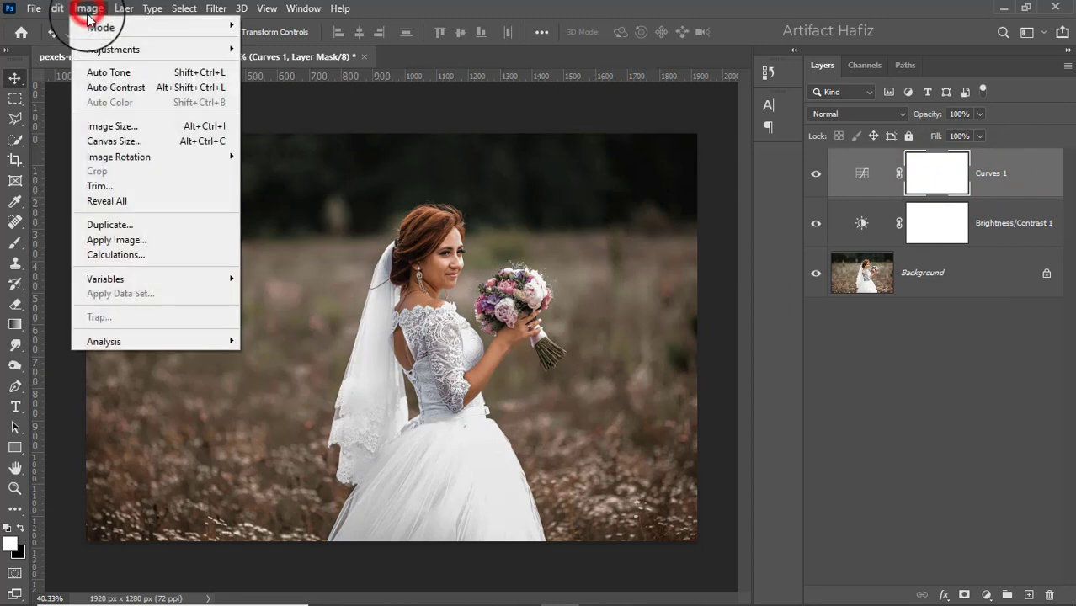
{"action": "mouse_move", "coordinate": [193, 49]}
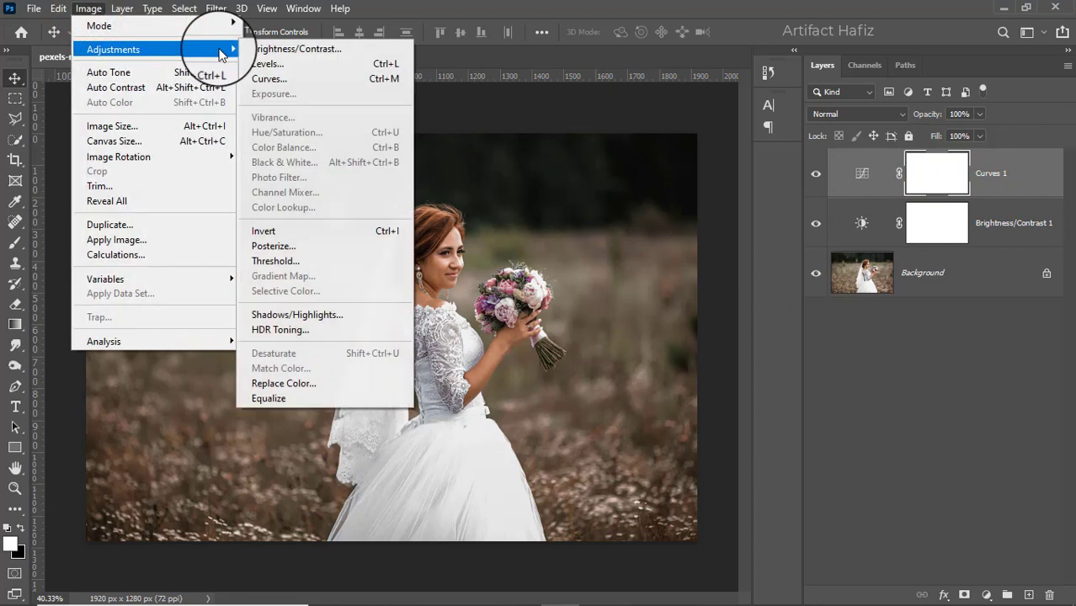
{"action": "left_click", "coordinate": [285, 238]}
Paint white on the Curves 1 mask over the bride's skirt and waist with a soft 500 px brush
{"action": "left_click", "coordinate": [16, 244]}
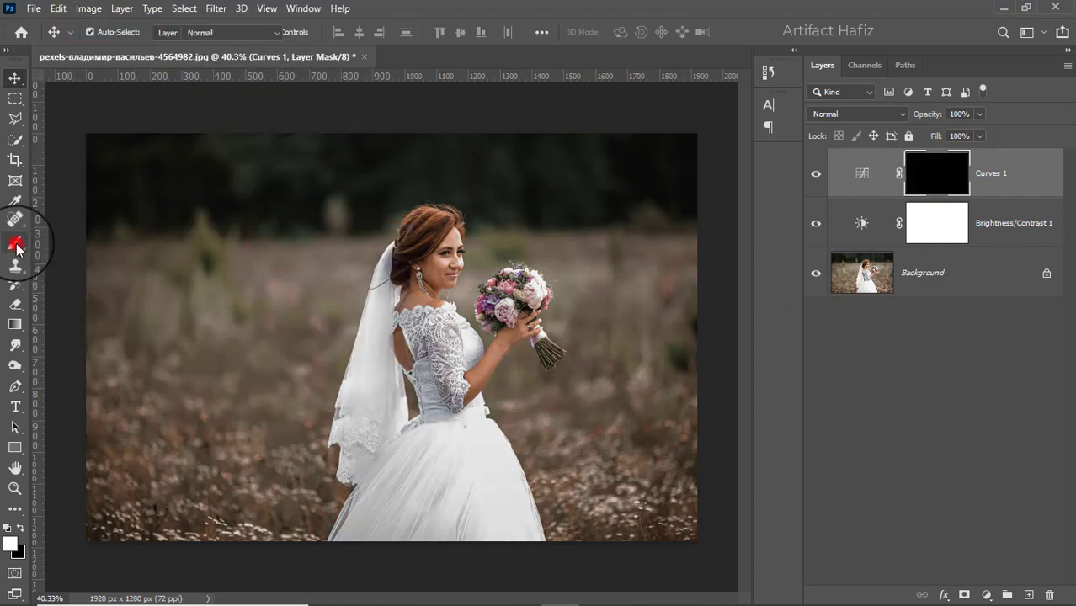
{"action": "left_click", "coordinate": [21, 530]}
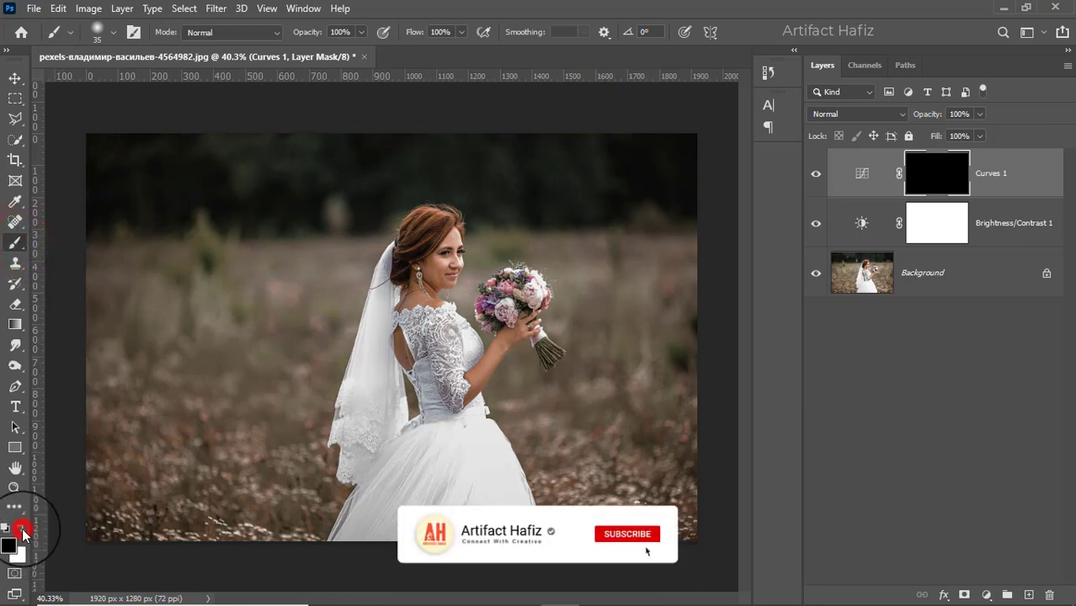
{"action": "left_click", "coordinate": [21, 530]}
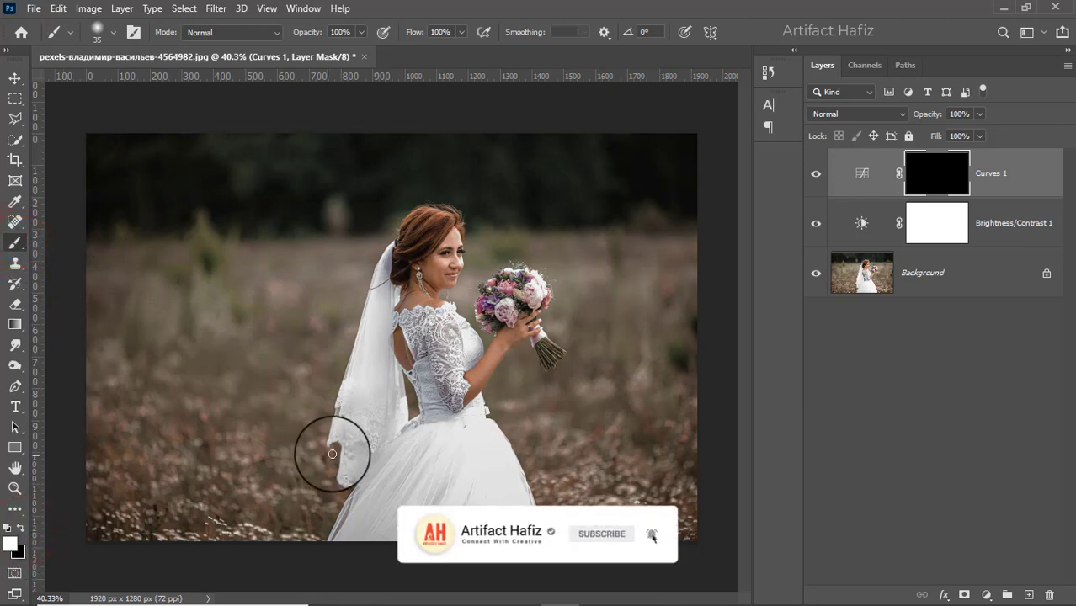
{"action": "key", "text": "bracketright"}
{"action": "key", "text": "bracketright"}
{"action": "key", "text": "bracketright"}
{"action": "key", "text": "bracketright"}
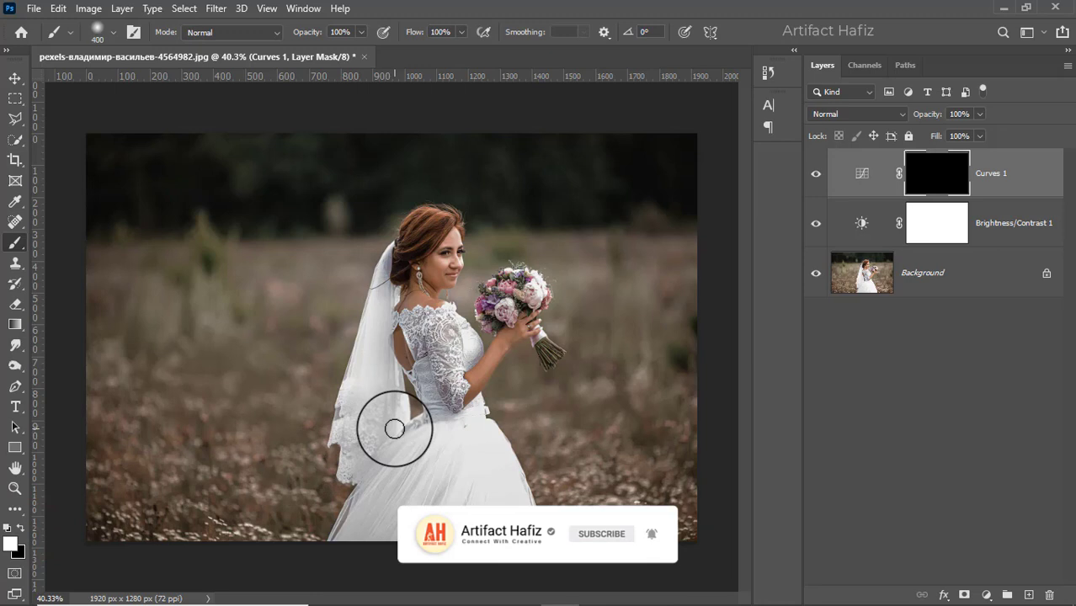
{"action": "key", "text": "bracketright"}
{"action": "left_click", "coordinate": [447, 474]}
{"action": "left_click", "coordinate": [413, 511]}
{"action": "left_click", "coordinate": [472, 506]}
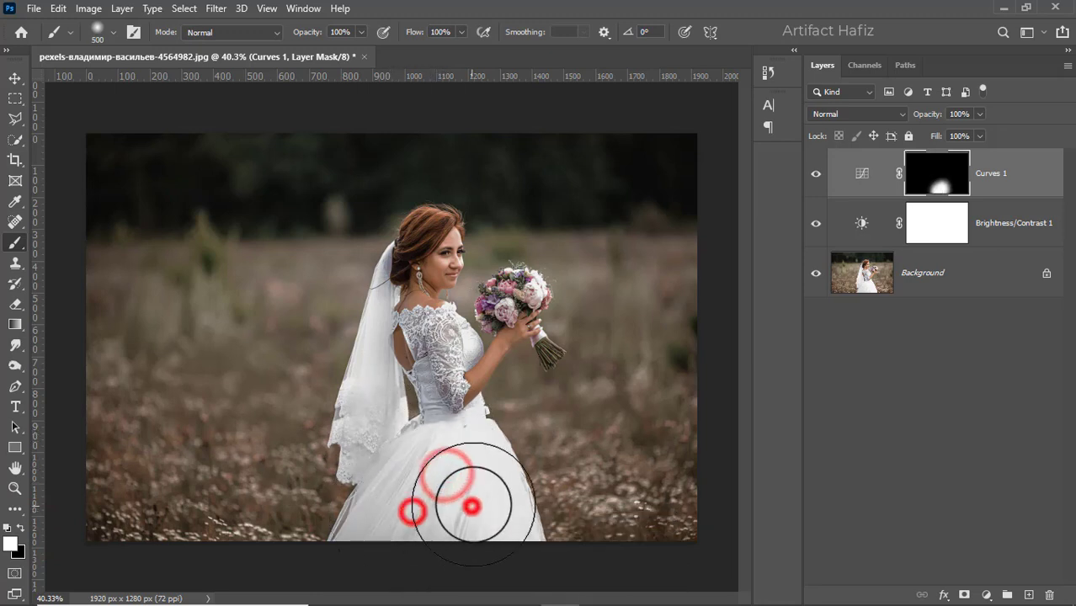
{"action": "left_click", "coordinate": [480, 501]}
{"action": "left_click", "coordinate": [466, 514]}
{"action": "left_click", "coordinate": [375, 482]}
{"action": "left_click", "coordinate": [424, 425]}
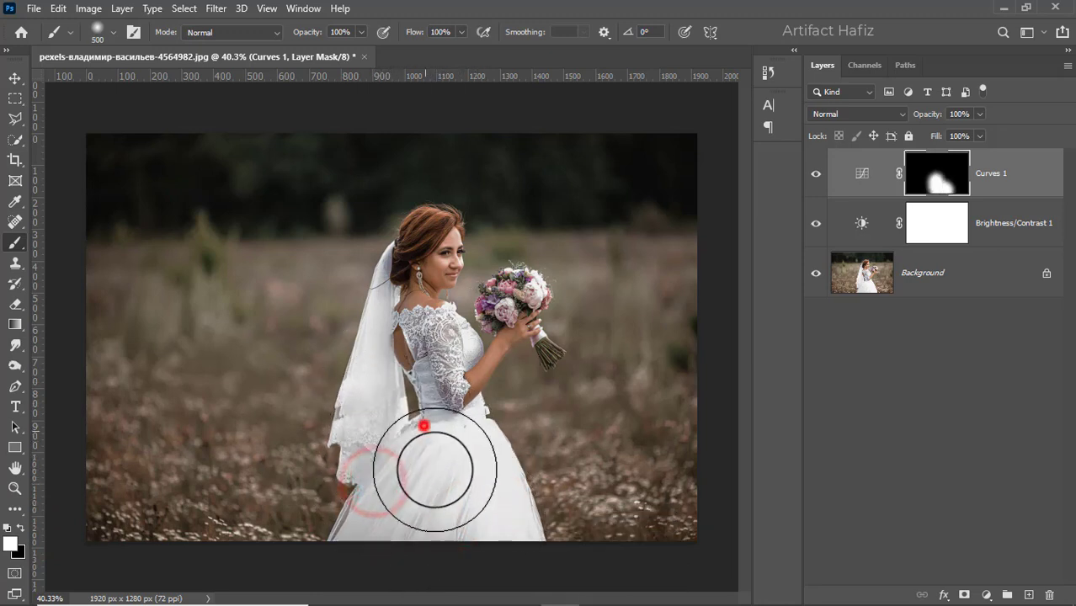
Compare the photo with and without the Curves 1 adjustment
{"action": "left_click", "coordinate": [813, 174]}
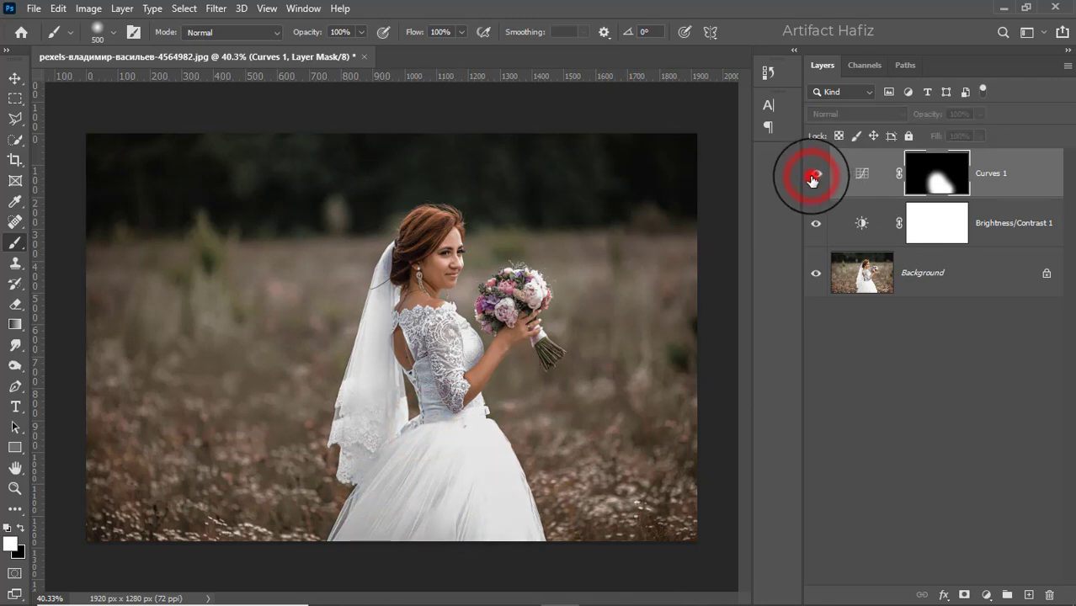
{"action": "left_click", "coordinate": [812, 177]}
{"action": "left_click", "coordinate": [811, 177]}
{"action": "left_click", "coordinate": [812, 177]}
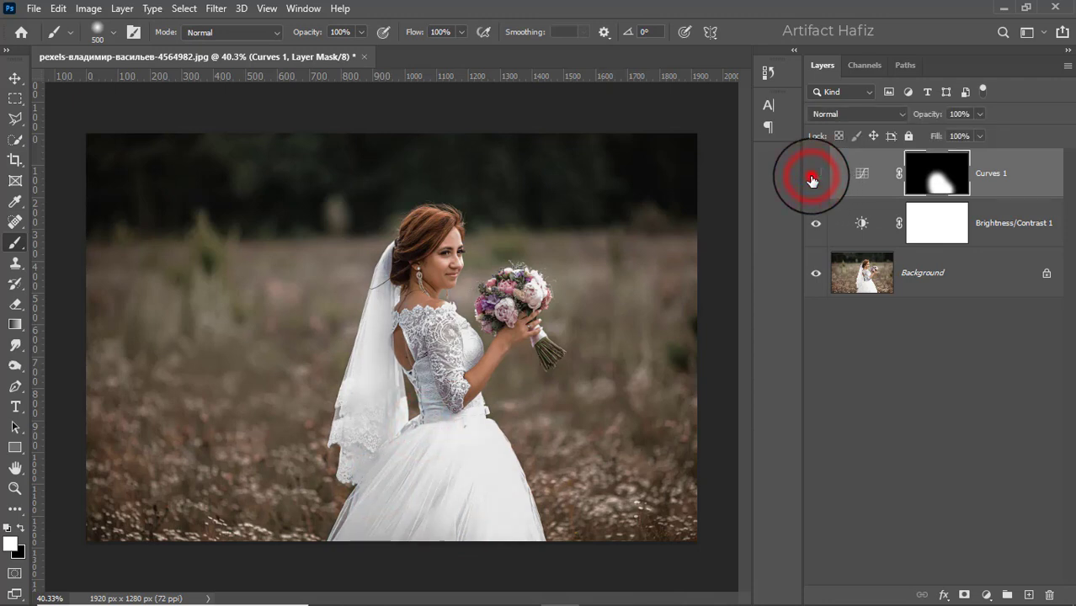
{"action": "left_click", "coordinate": [811, 178]}
{"action": "left_click", "coordinate": [812, 178]}
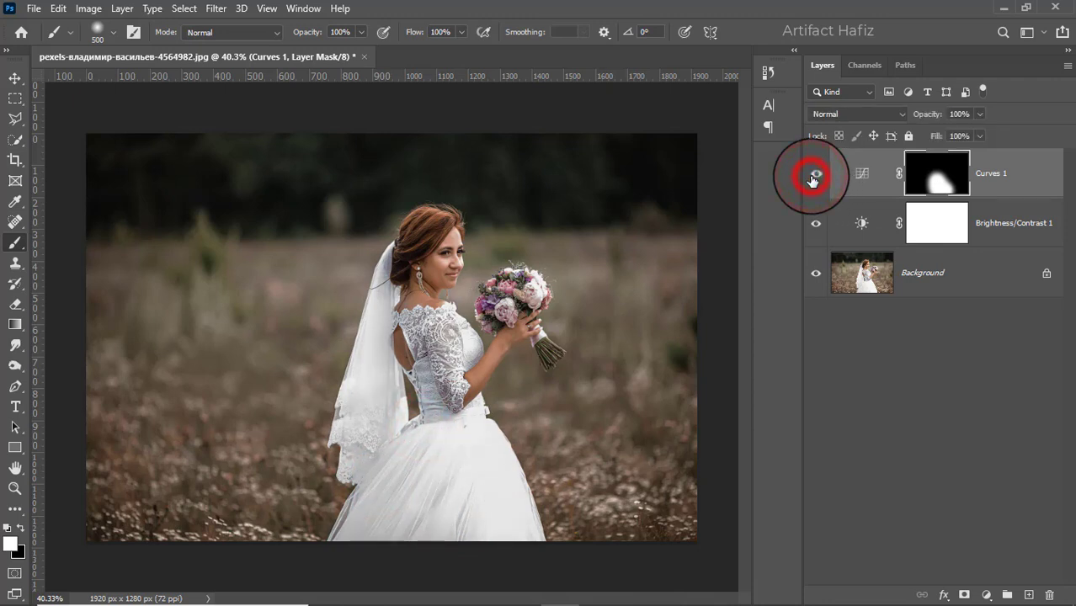
Paint black on the Curves 1 mask over the dress and veil to remove the white brushwork
{"action": "left_click", "coordinate": [20, 528]}
{"action": "left_click_drag", "start_coordinate": [414, 456], "coordinate": [466, 511]}
{"action": "left_click", "coordinate": [439, 497]}
{"action": "left_click", "coordinate": [385, 404]}
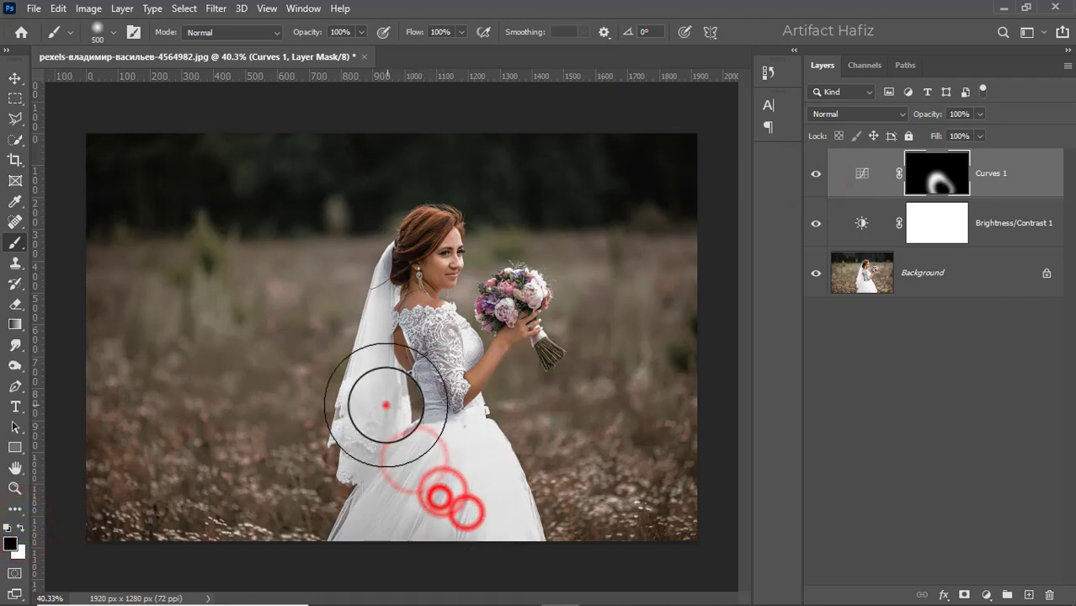
{"action": "left_click", "coordinate": [379, 378]}
{"action": "left_click", "coordinate": [410, 473]}
{"action": "left_click", "coordinate": [450, 500]}
{"action": "left_click", "coordinate": [359, 458]}
{"action": "left_click", "coordinate": [314, 519]}
{"action": "left_click", "coordinate": [473, 489]}
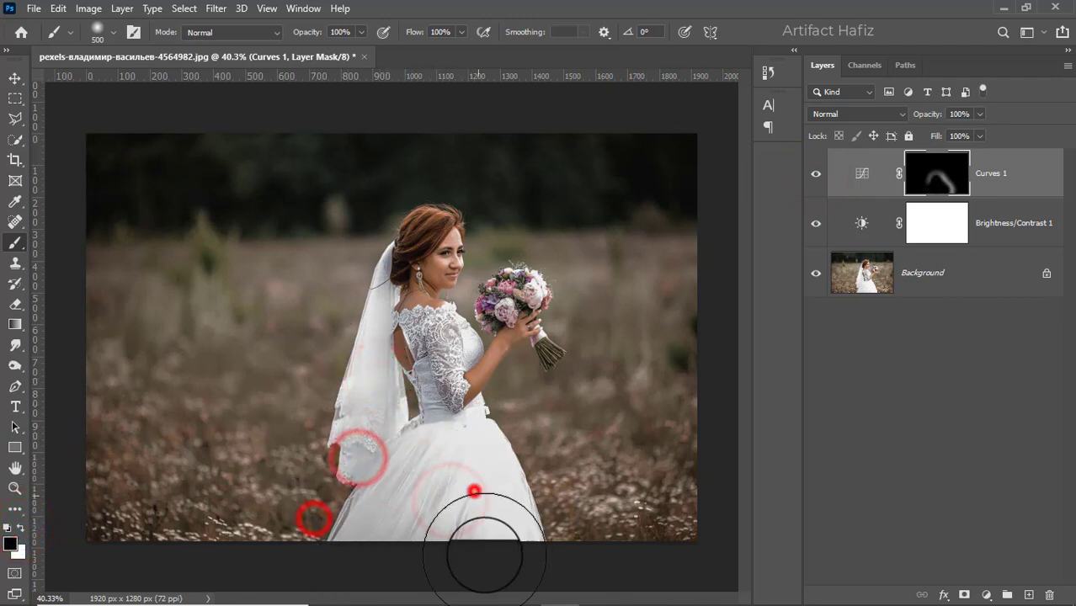
{"action": "left_click", "coordinate": [426, 375]}
{"action": "left_click", "coordinate": [384, 327]}
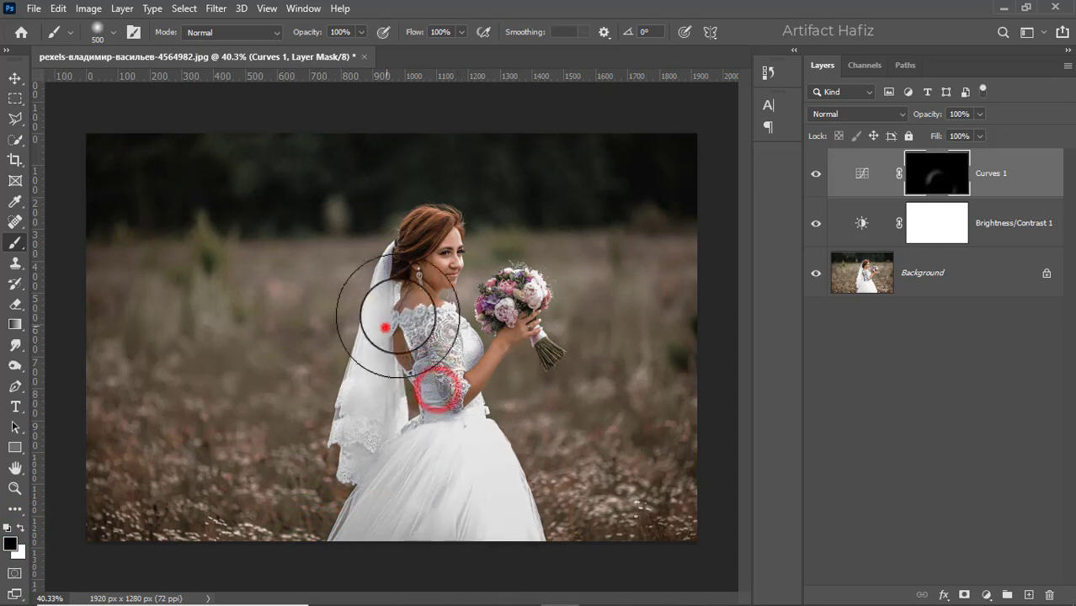
{"action": "left_click", "coordinate": [430, 287]}
{"action": "left_click", "coordinate": [363, 374]}
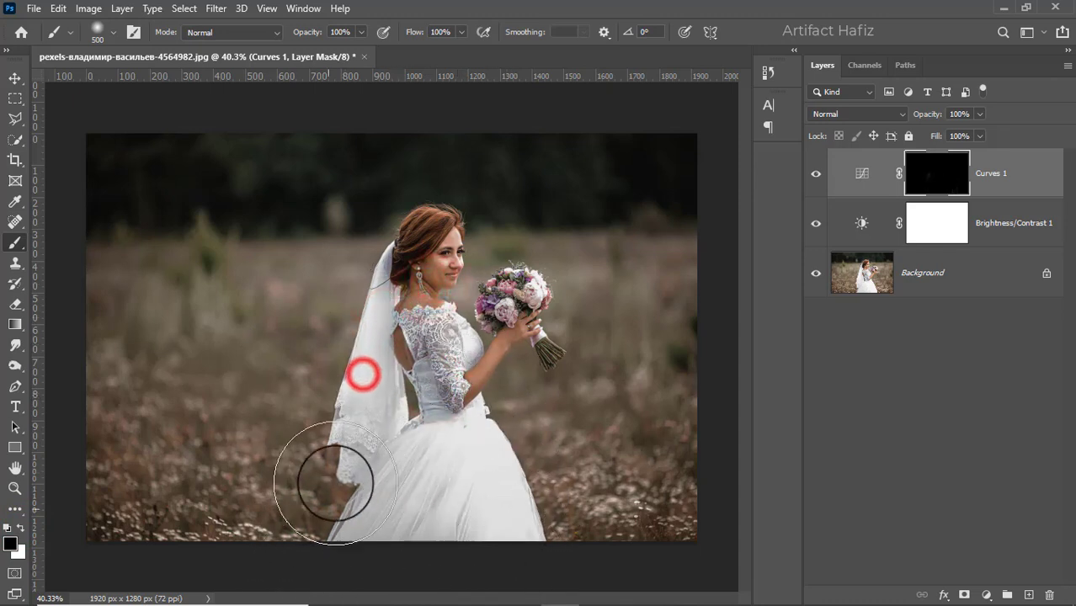
{"action": "left_click", "coordinate": [327, 421]}
{"action": "left_click", "coordinate": [357, 446]}
{"action": "left_click", "coordinate": [485, 527]}
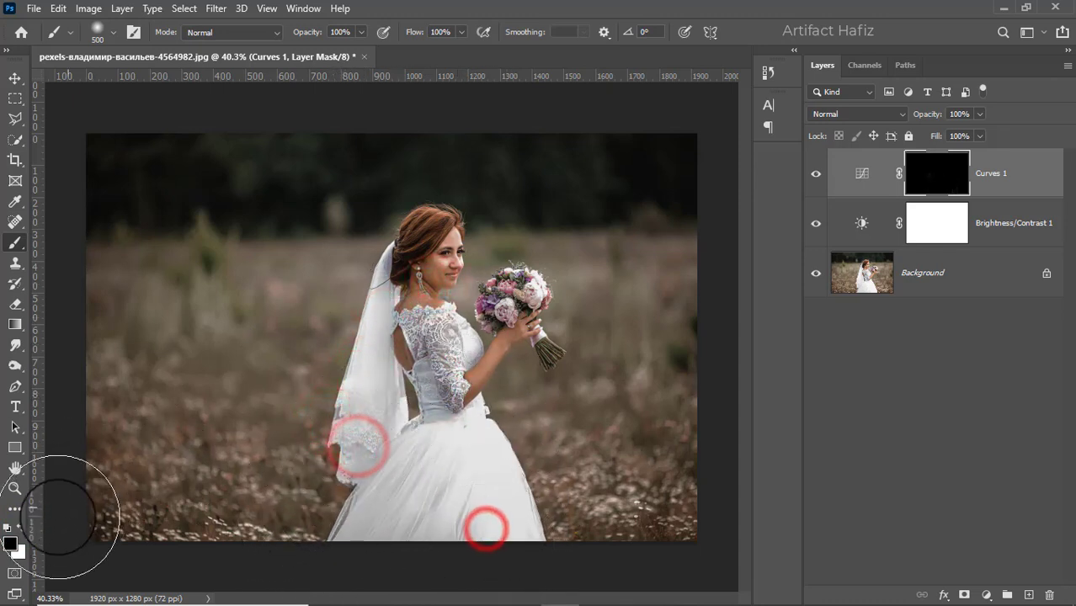
Paint white on the Curves 1 mask over the bride's face and hair with a soft 300 px brush
{"action": "left_click", "coordinate": [20, 527]}
{"action": "key", "text": "bracketleft"}
{"action": "key", "text": "bracketleft"}
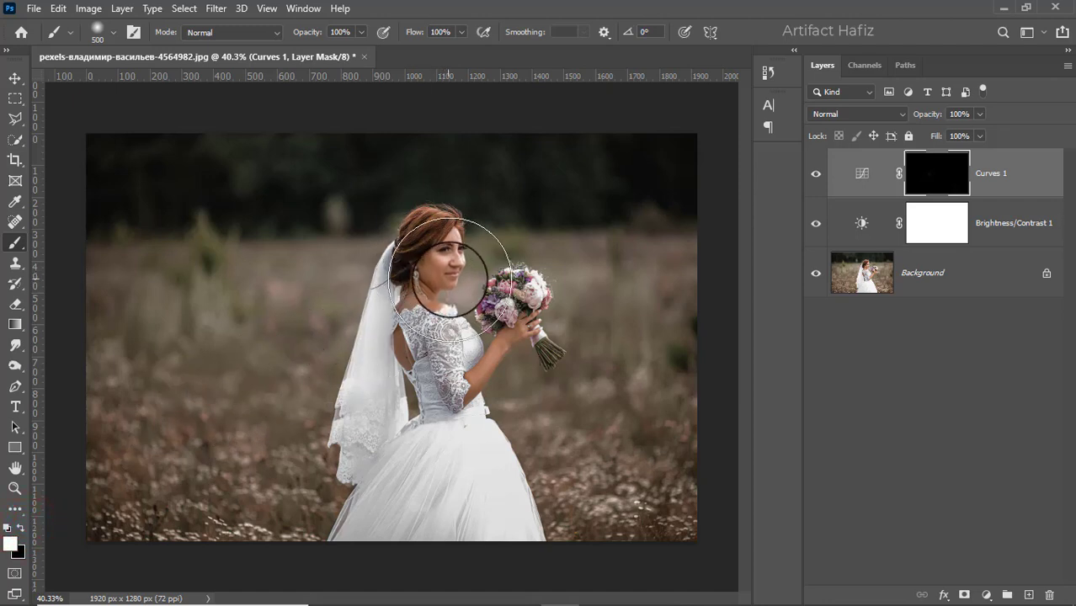
{"action": "left_click", "coordinate": [446, 251]}
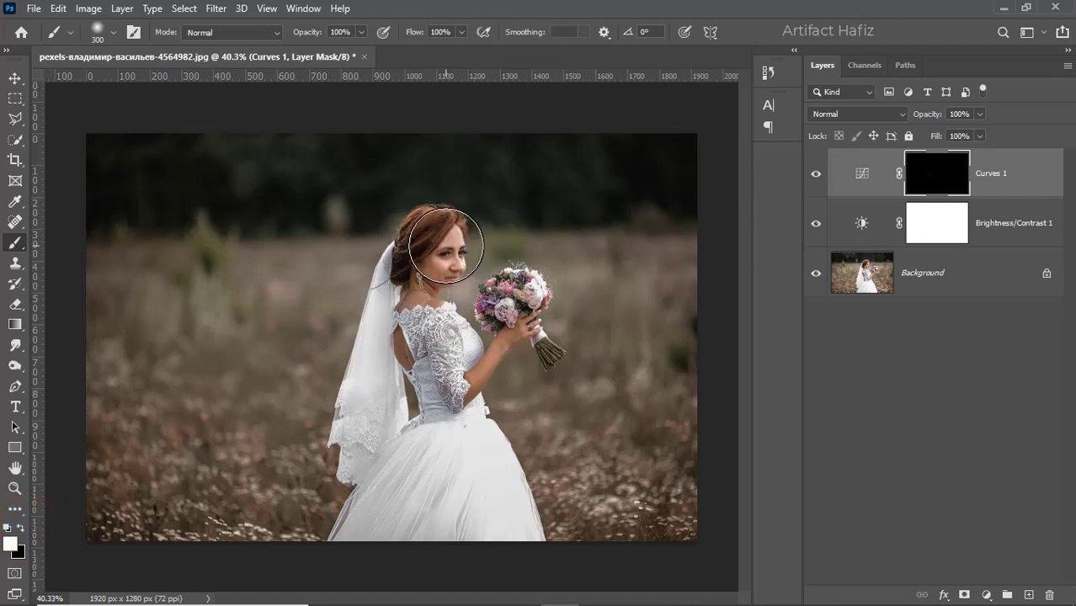
{"action": "mouse_move", "coordinate": [438, 243]}
{"action": "left_mouse_down"}
{"action": "mouse_move", "coordinate": [438, 272]}
{"action": "mouse_move", "coordinate": [444, 244]}
{"action": "mouse_move", "coordinate": [447, 272]}
{"action": "mouse_move", "coordinate": [429, 253]}
{"action": "left_mouse_up"}
{"action": "left_click", "coordinate": [435, 279]}
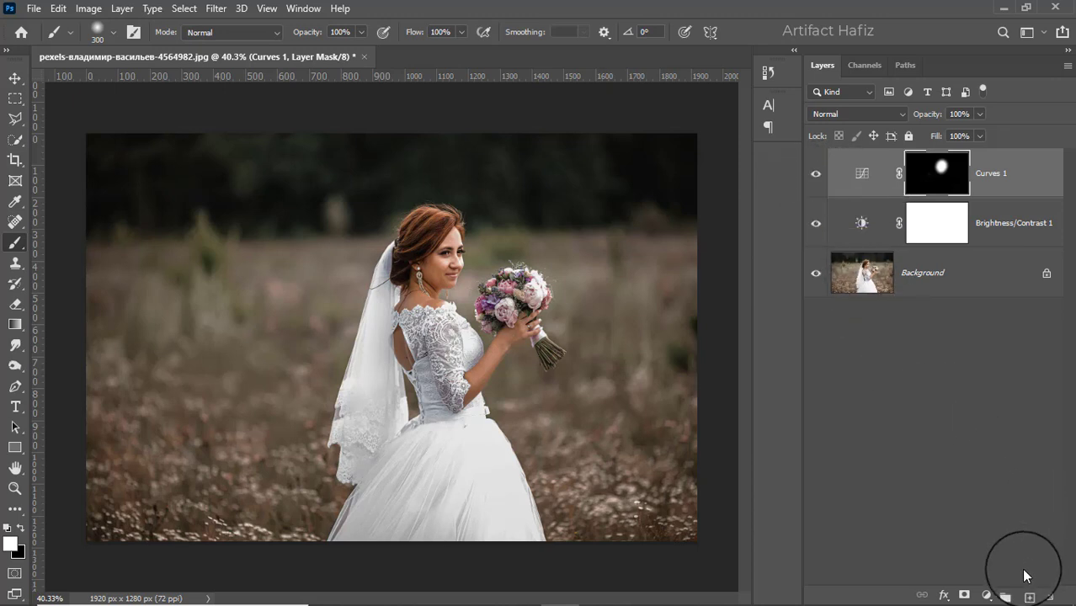
Add a new empty layer above Curves 1 and set the foreground color to orange ff9c00
{"action": "left_click", "coordinate": [1026, 595]}
{"action": "key", "text": "x"}
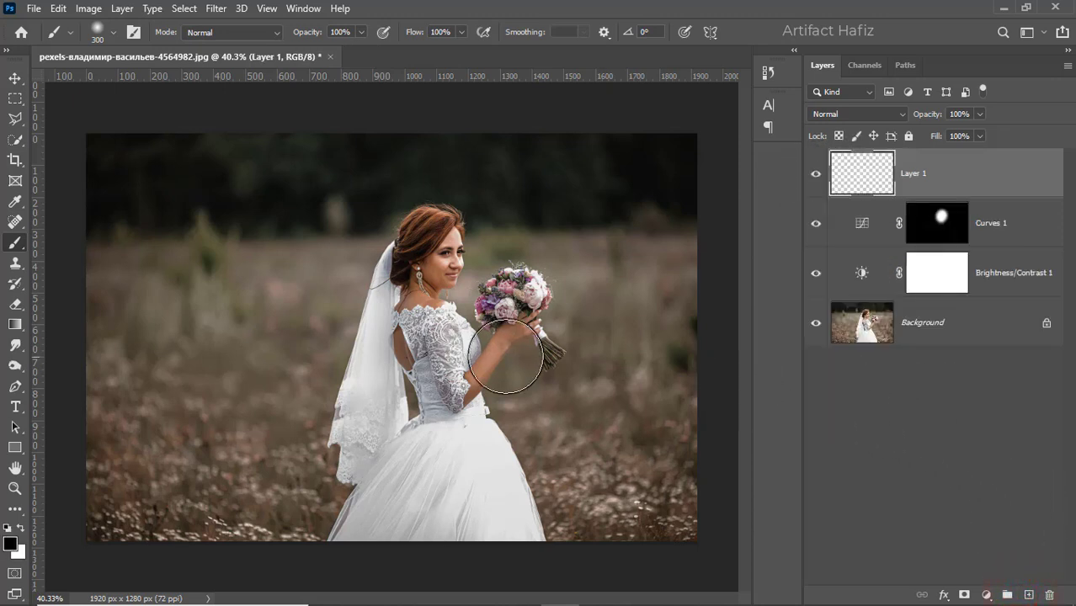
{"action": "left_click", "coordinate": [12, 544]}
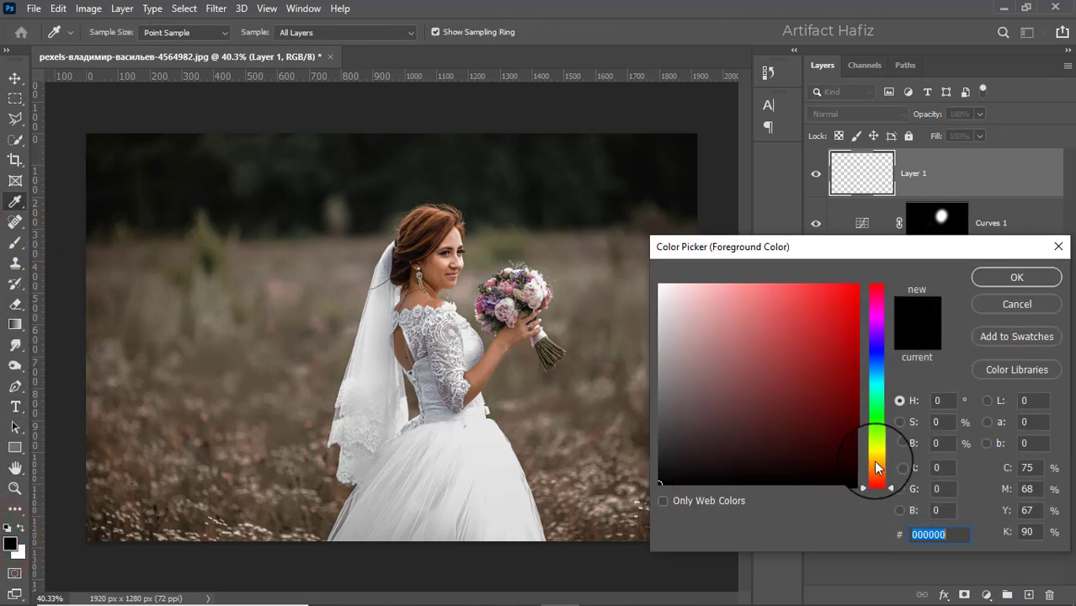
{"action": "left_click", "coordinate": [877, 463]}
{"action": "left_click_drag", "start_coordinate": [811, 351], "coordinate": [855, 284]}
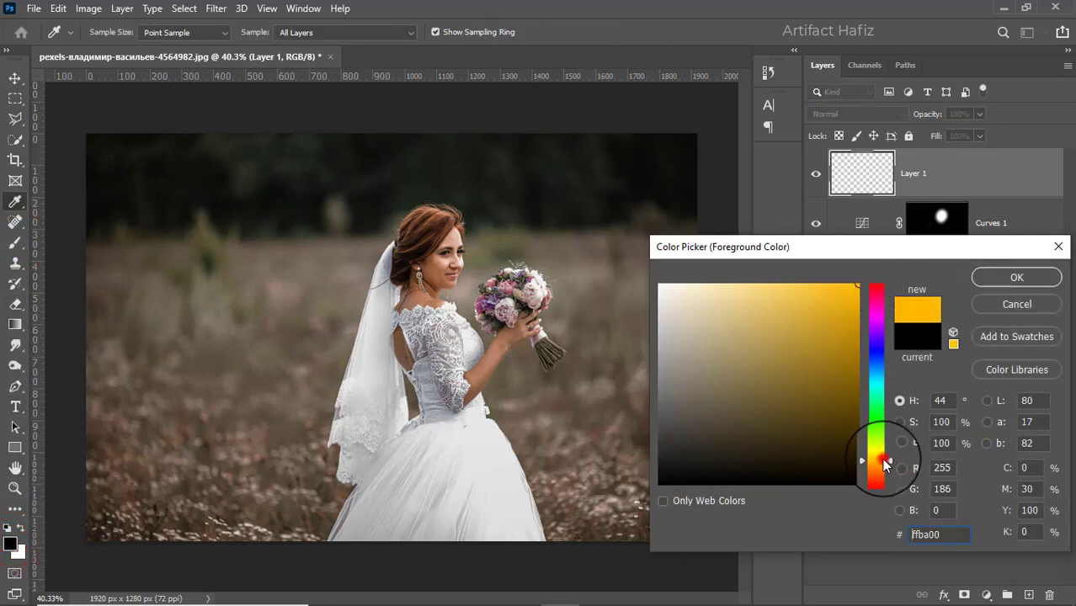
{"action": "left_click_drag", "start_coordinate": [883, 458], "coordinate": [882, 464]}
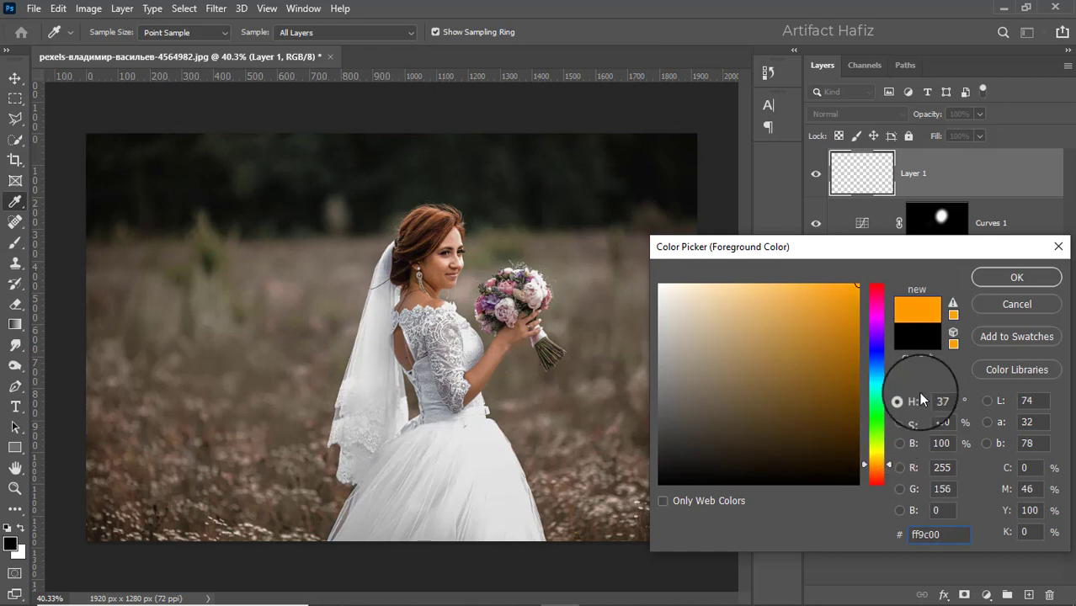
{"action": "left_click", "coordinate": [1010, 277]}
Paint one soft orange dab with a 900 px brush at the photo's center and set the layer's blend mode to Screen
{"action": "key", "text": "b"}
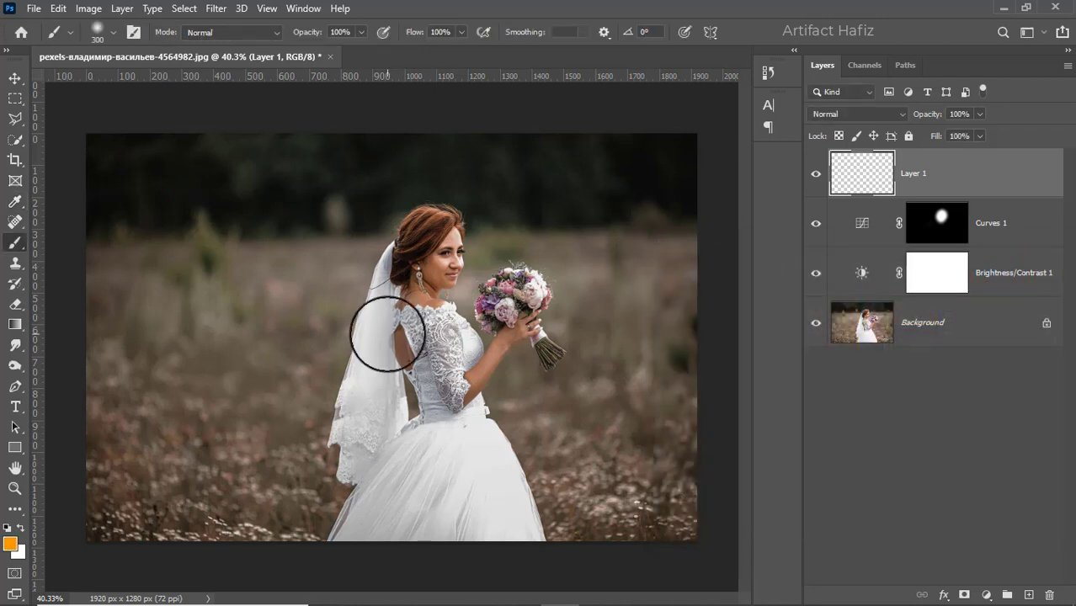
{"action": "key", "text": "bracketright"}
{"action": "key", "text": "bracketright"}
{"action": "key", "text": "bracketright"}
{"action": "key", "text": "bracketright"}
{"action": "key", "text": "bracketright"}
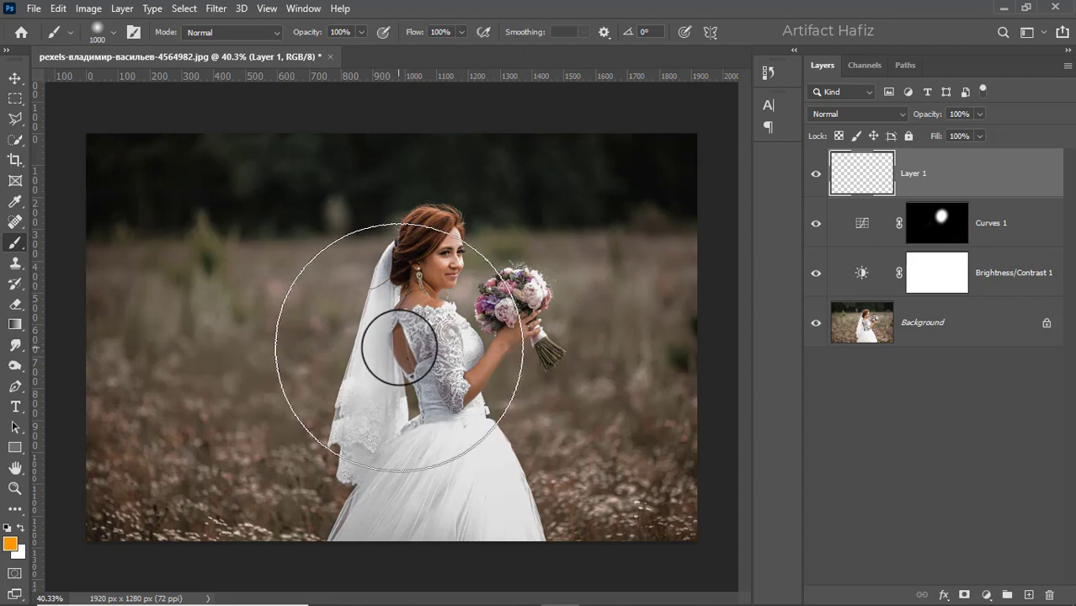
{"action": "left_click", "coordinate": [401, 343]}
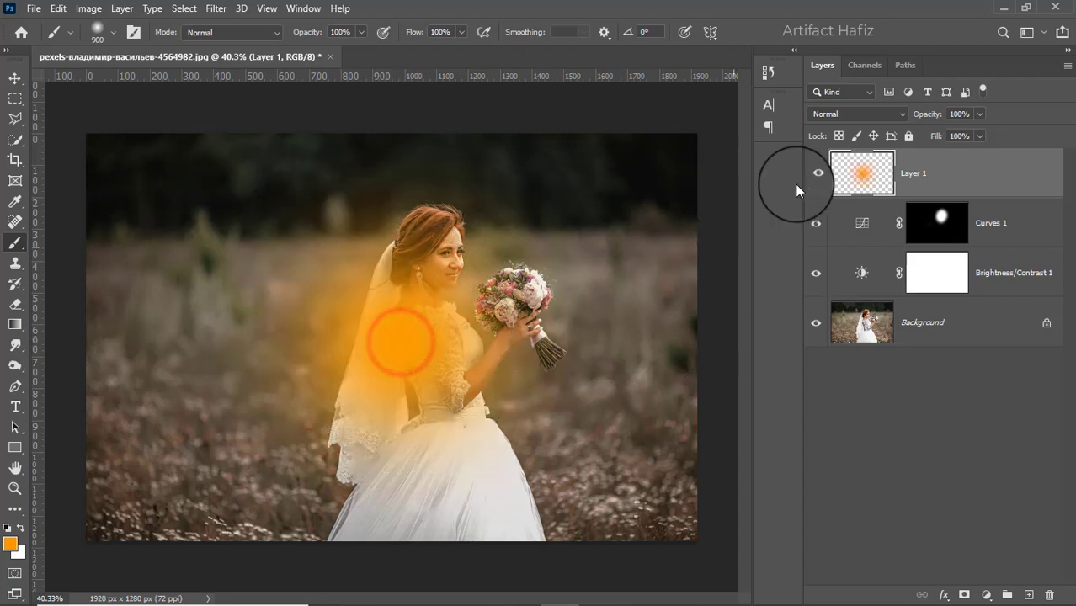
{"action": "left_click", "coordinate": [842, 117]}
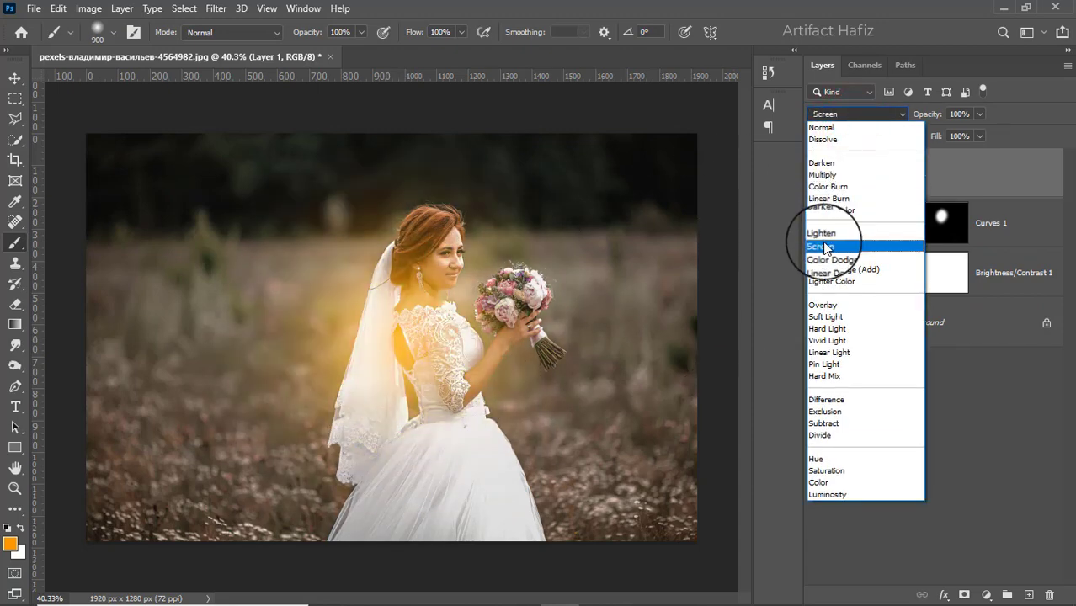
{"action": "left_click", "coordinate": [823, 246]}
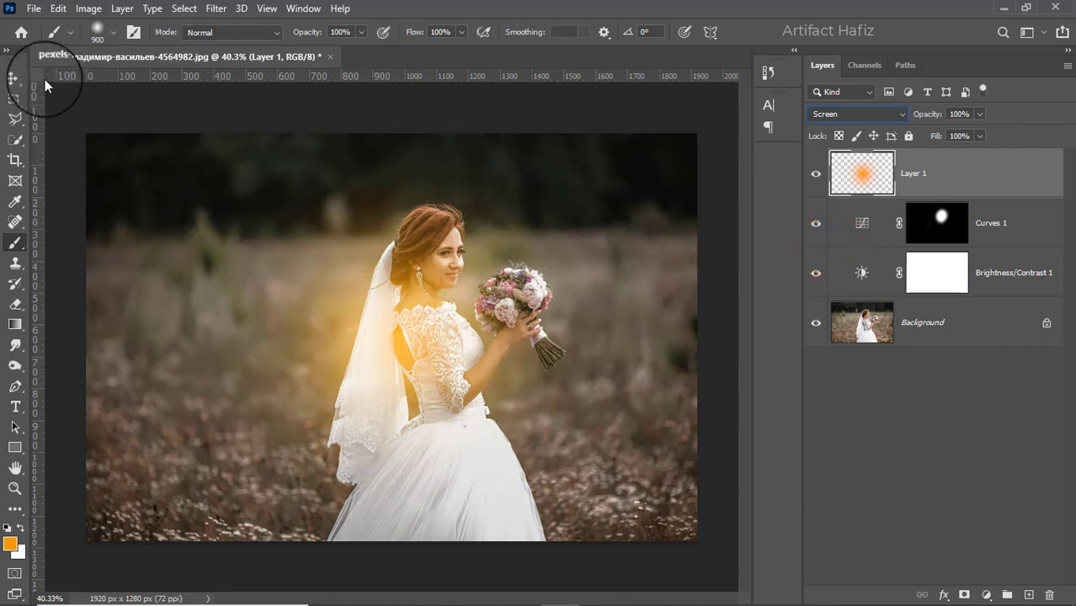
Move the orange glow to the photo's upper-right corner and scale it to 179.14%
{"action": "left_click", "coordinate": [15, 79]}
{"action": "left_click", "coordinate": [212, 32]}
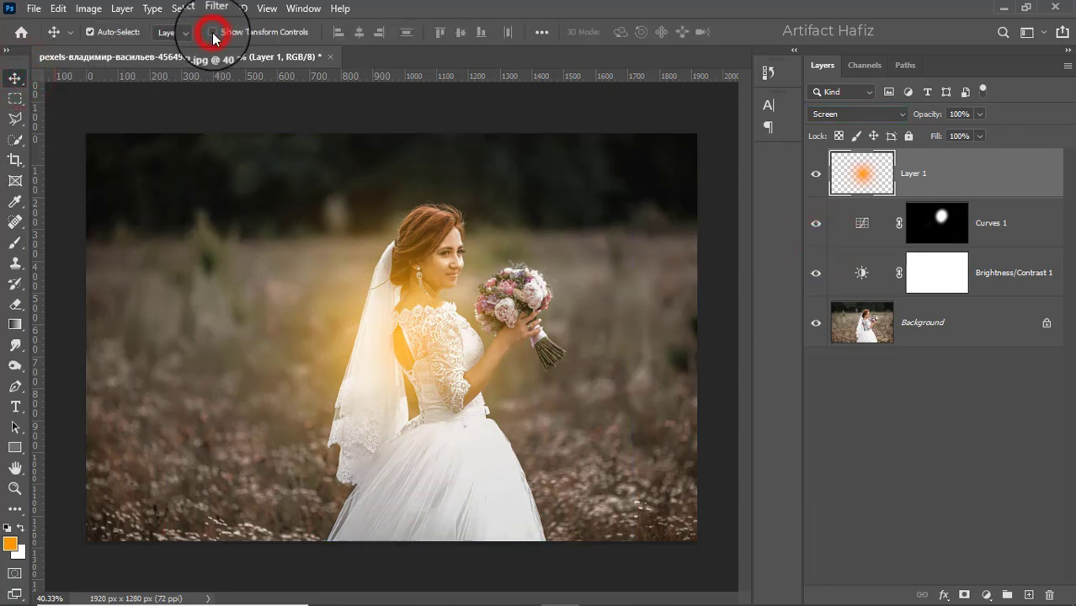
{"action": "left_click", "coordinate": [213, 32]}
{"action": "left_click_drag", "start_coordinate": [399, 350], "coordinate": [629, 146]}
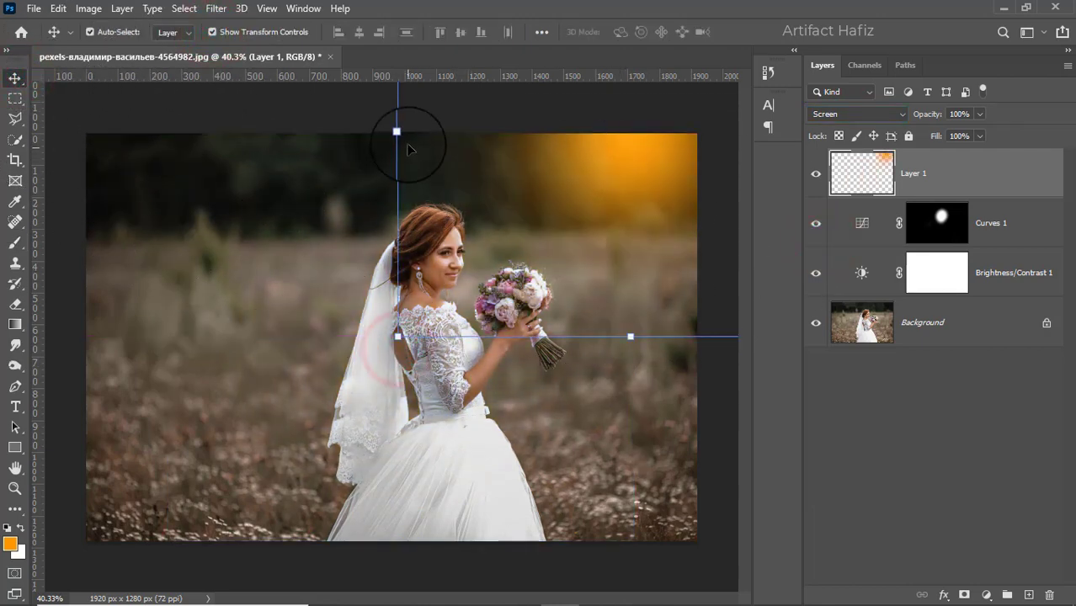
{"action": "left_click_drag", "start_coordinate": [295, 133], "coordinate": [64, 160]}
{"action": "left_click_drag", "start_coordinate": [184, 203], "coordinate": [302, 179]}
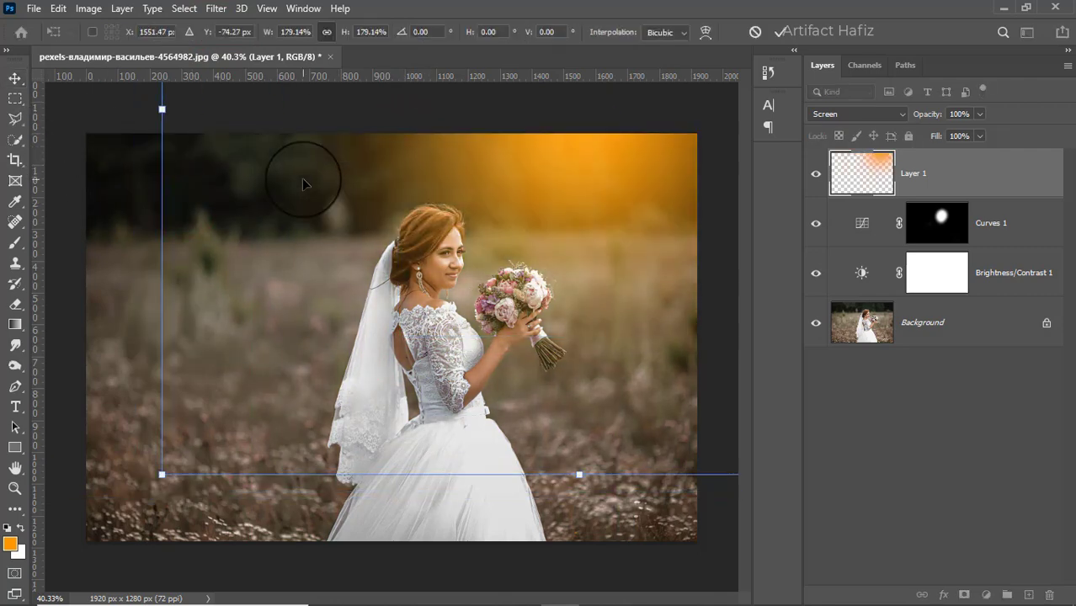
{"action": "left_click", "coordinate": [777, 35]}
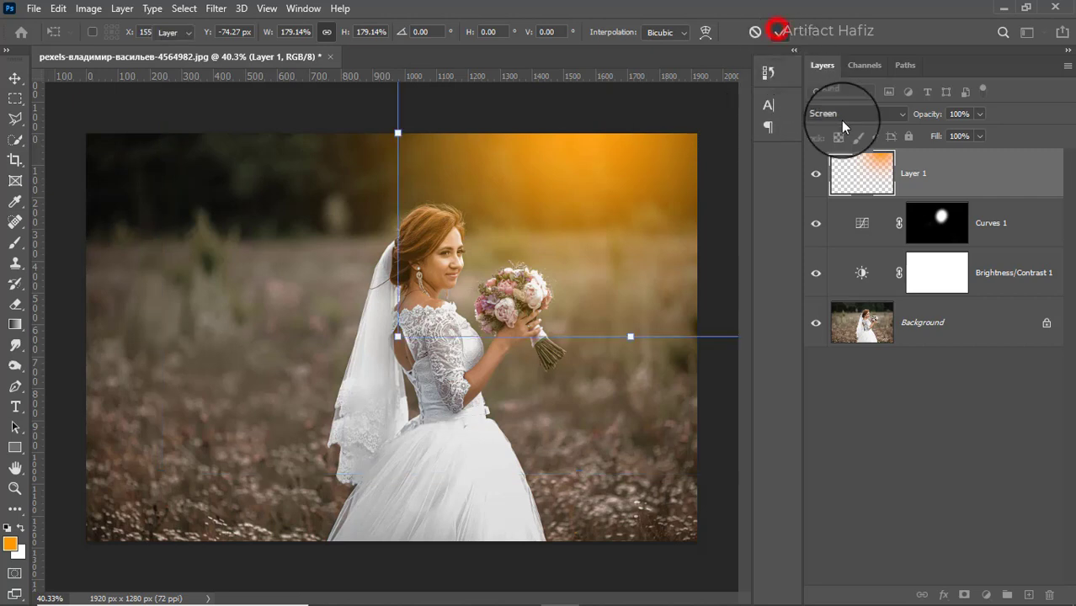
Add a Hue/Saturation adjustment clipped to the orange glow layer, with Saturation -13 and Lightness +36
{"action": "left_click", "coordinate": [985, 595]}
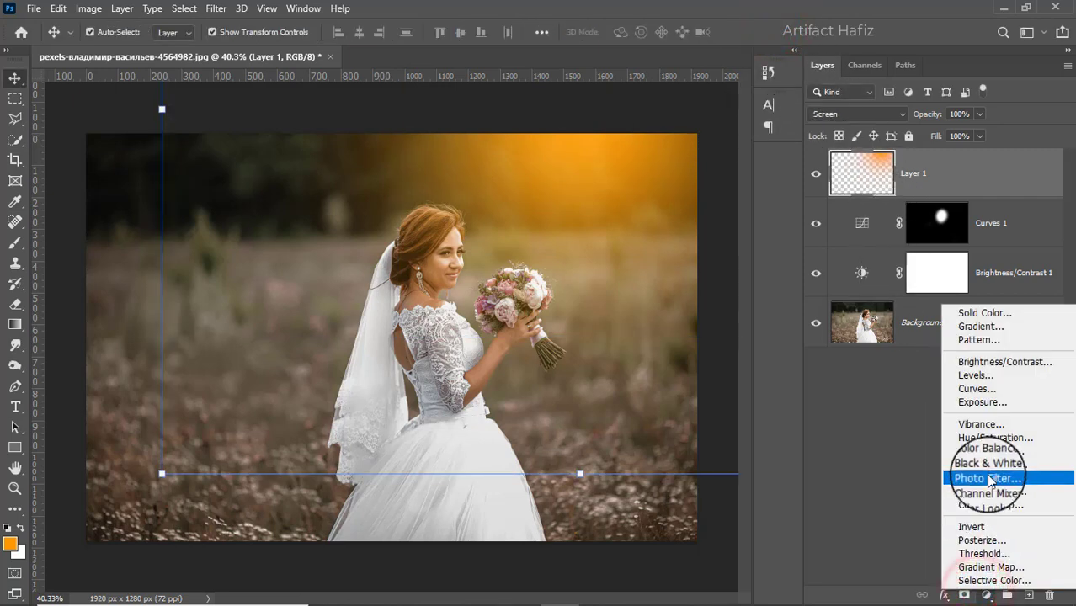
{"action": "left_click", "coordinate": [990, 438]}
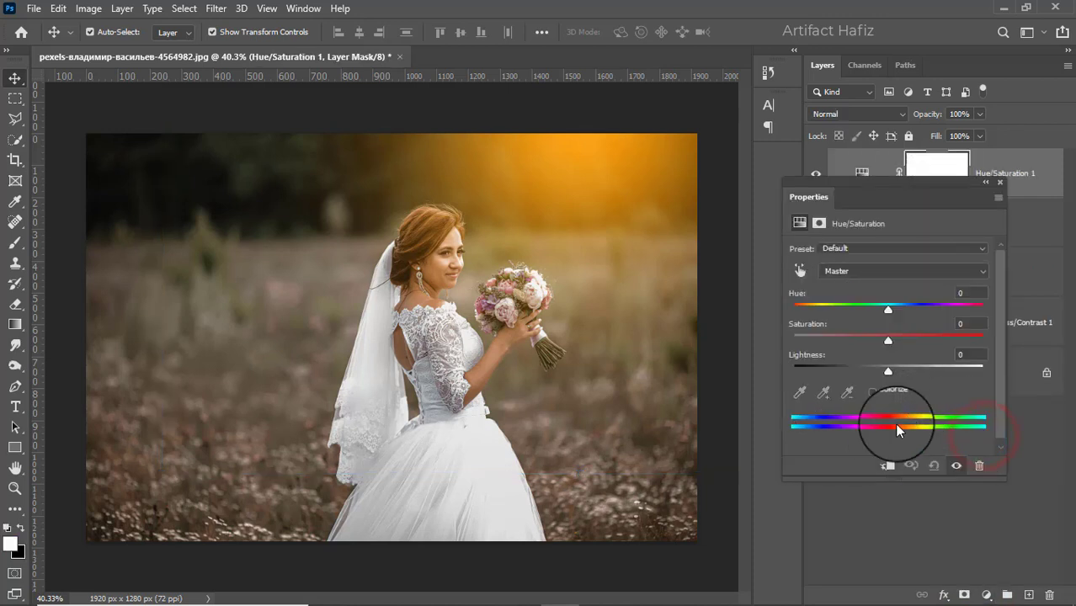
{"action": "left_click", "coordinate": [887, 468]}
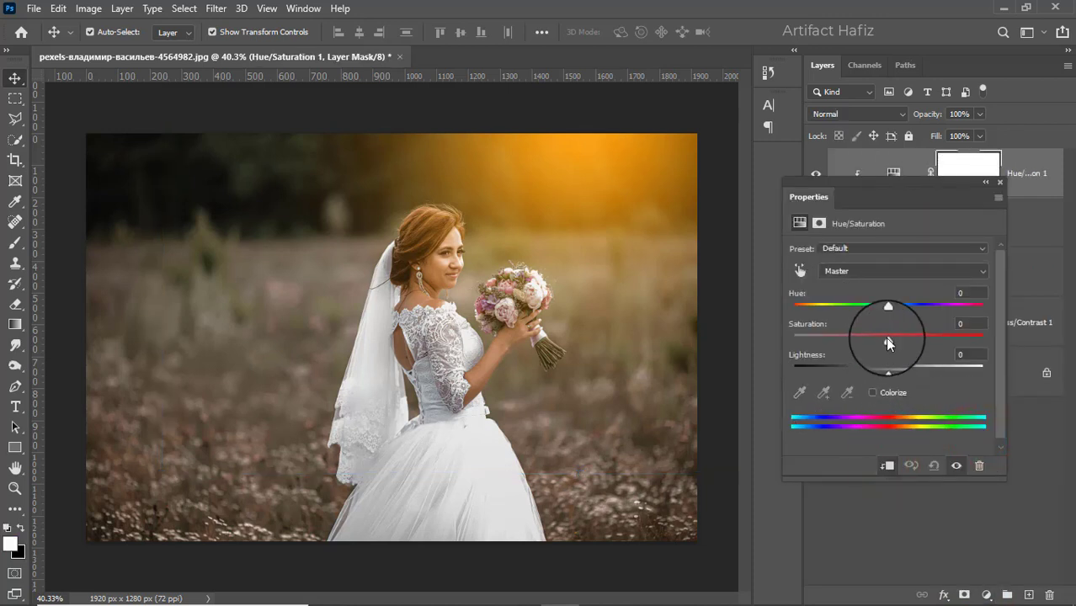
{"action": "left_click_drag", "start_coordinate": [884, 337], "coordinate": [921, 369]}
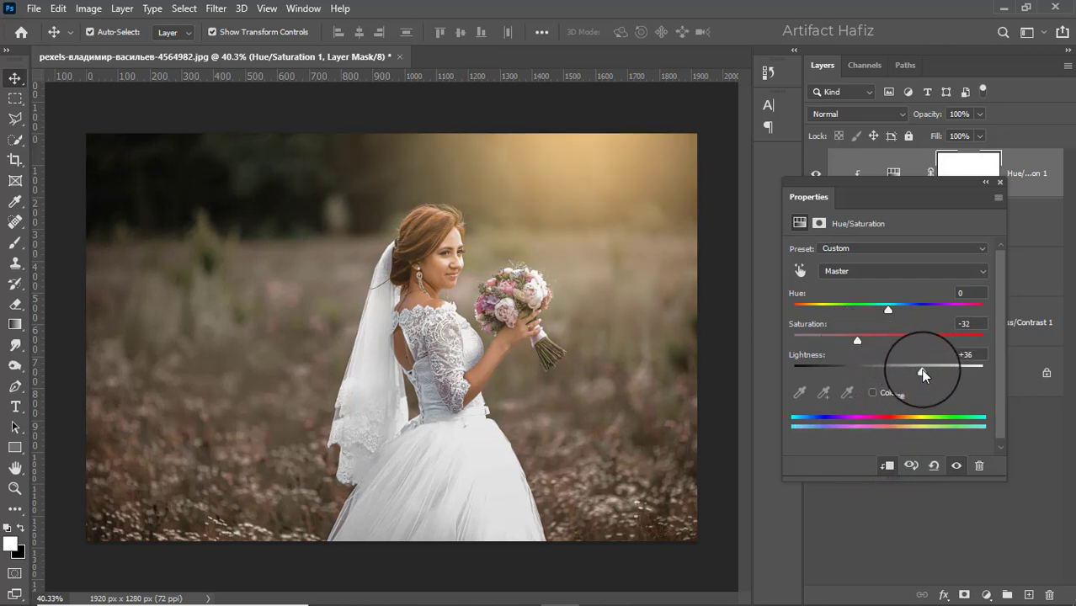
{"action": "left_click_drag", "start_coordinate": [856, 340], "coordinate": [876, 341]}
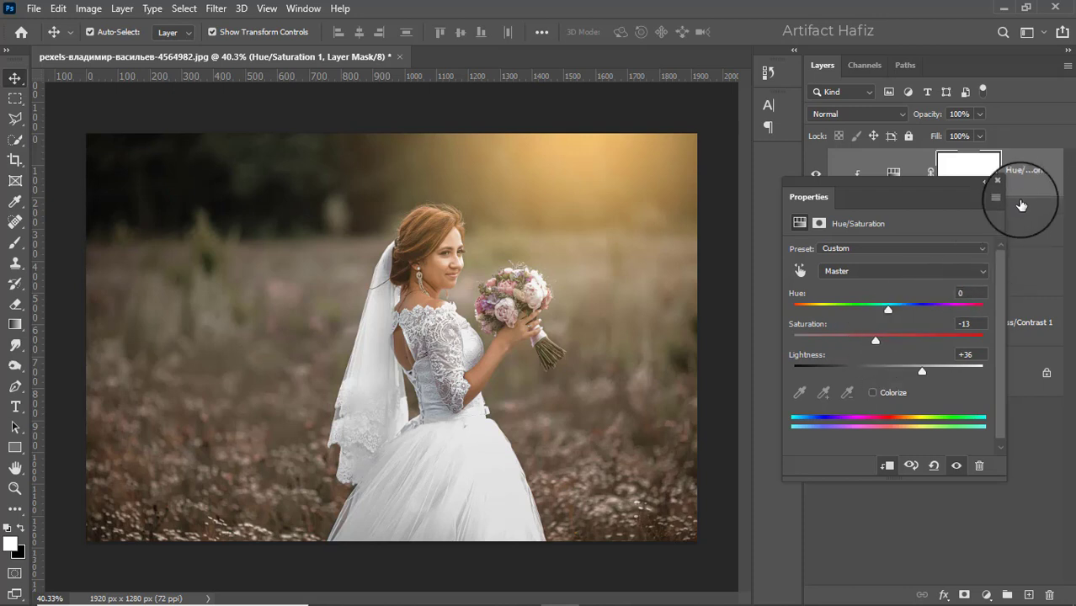
{"action": "left_click", "coordinate": [999, 182]}
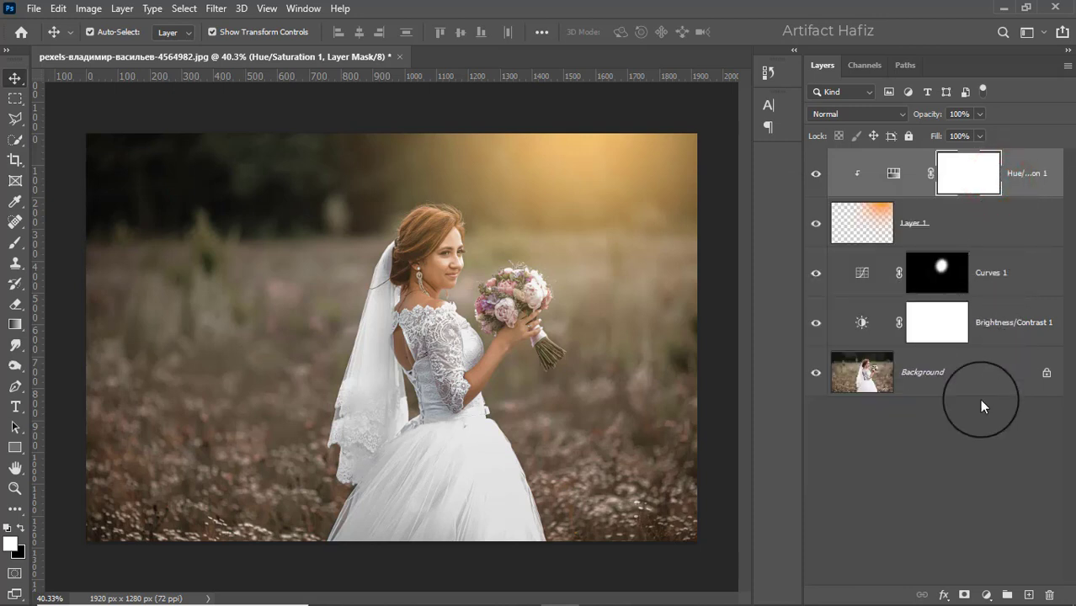
Add a Color Lookup adjustment layer above the Hue/Saturation layer and set its 3DLUT file to Soft_Warming.look
{"action": "left_click", "coordinate": [988, 595]}
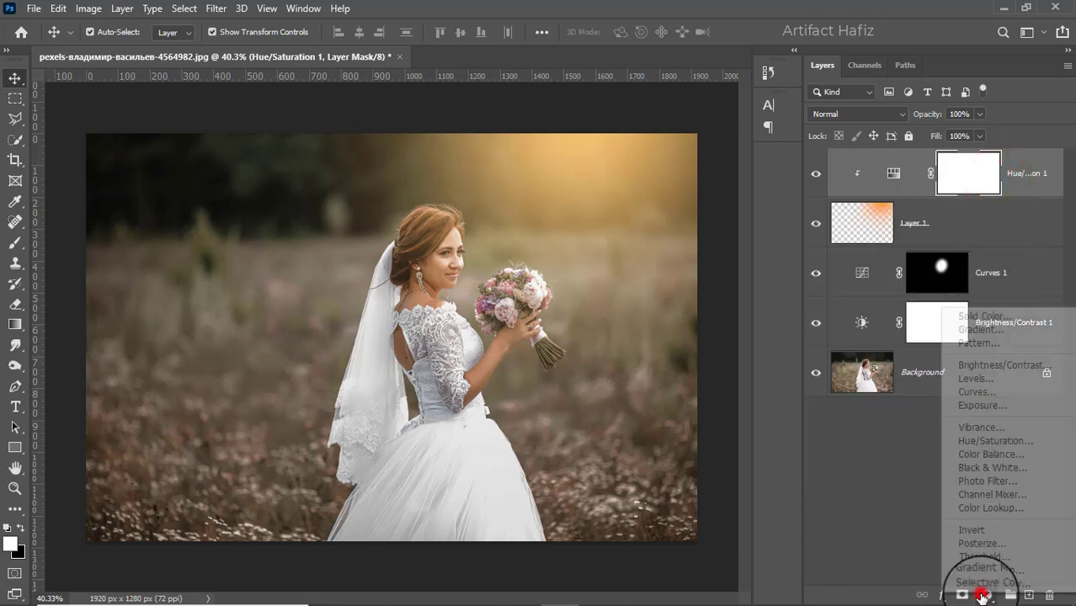
{"action": "left_click", "coordinate": [993, 508]}
{"action": "left_click", "coordinate": [880, 251]}
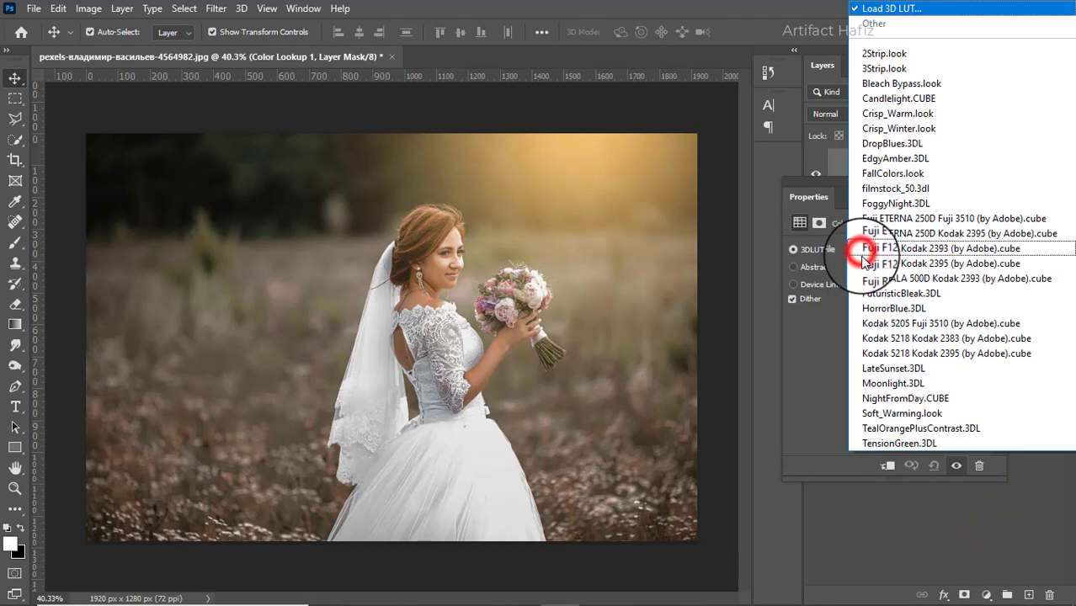
{"action": "left_click", "coordinate": [885, 174]}
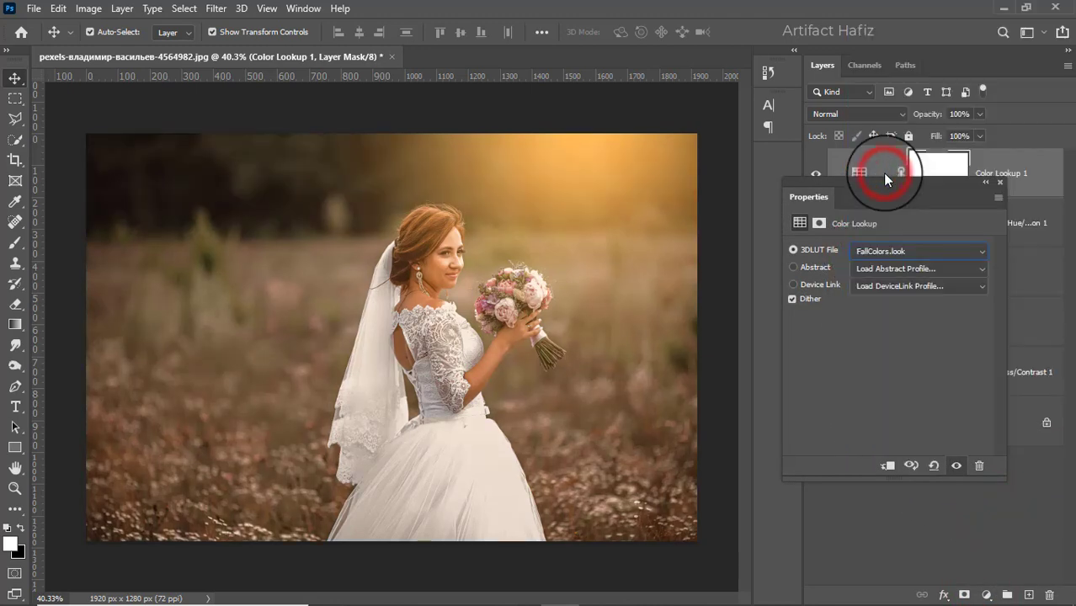
{"action": "left_click", "coordinate": [880, 250]}
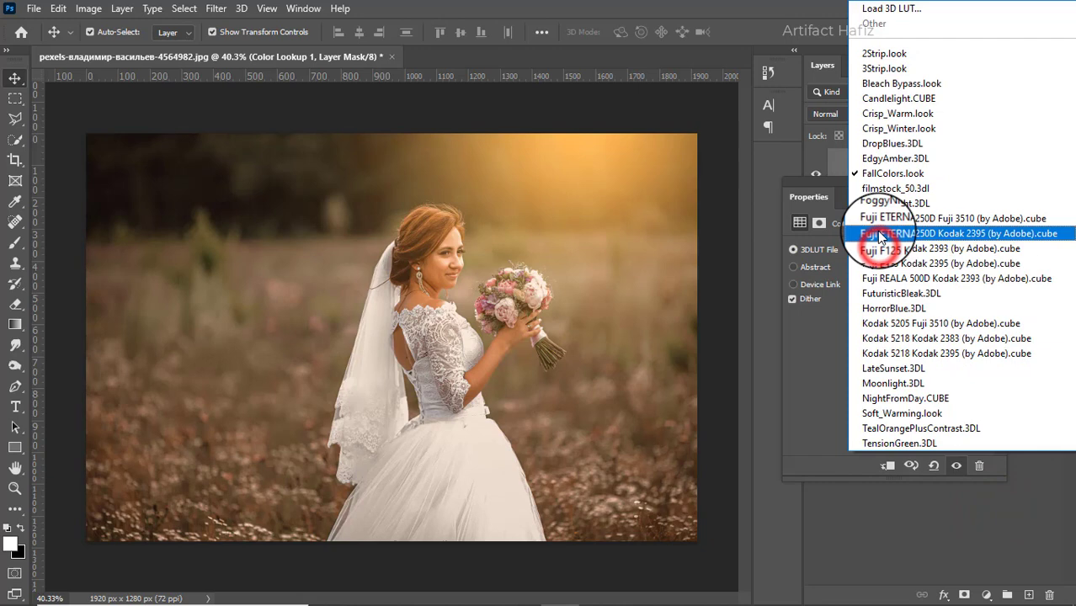
{"action": "left_click", "coordinate": [870, 412]}
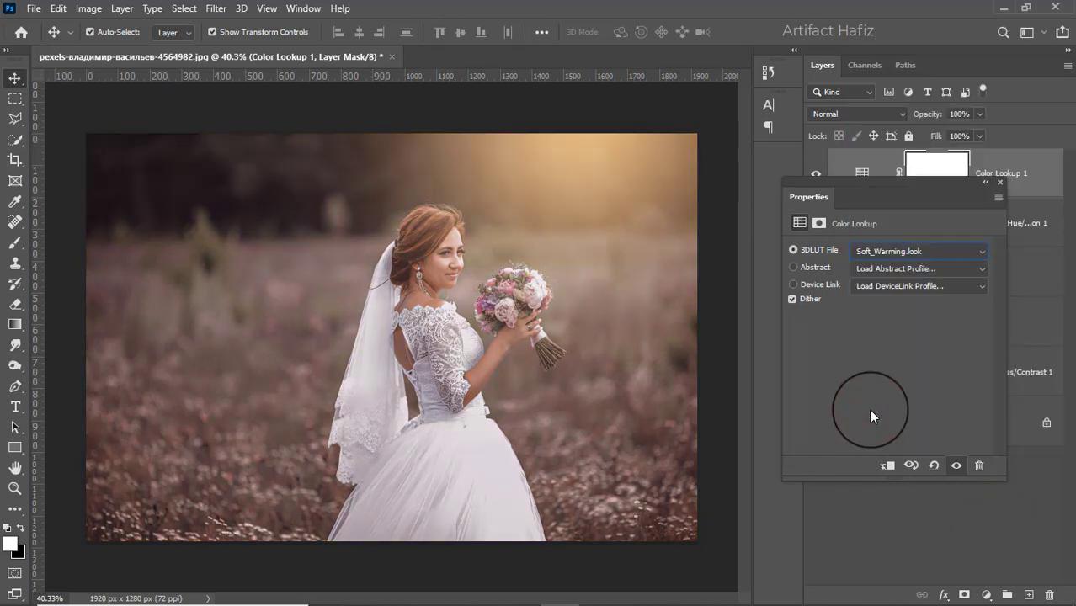
Reduce the Color Lookup 1 layer's opacity to 21%
{"action": "left_click", "coordinate": [1000, 183]}
{"action": "left_click", "coordinate": [1010, 171]}
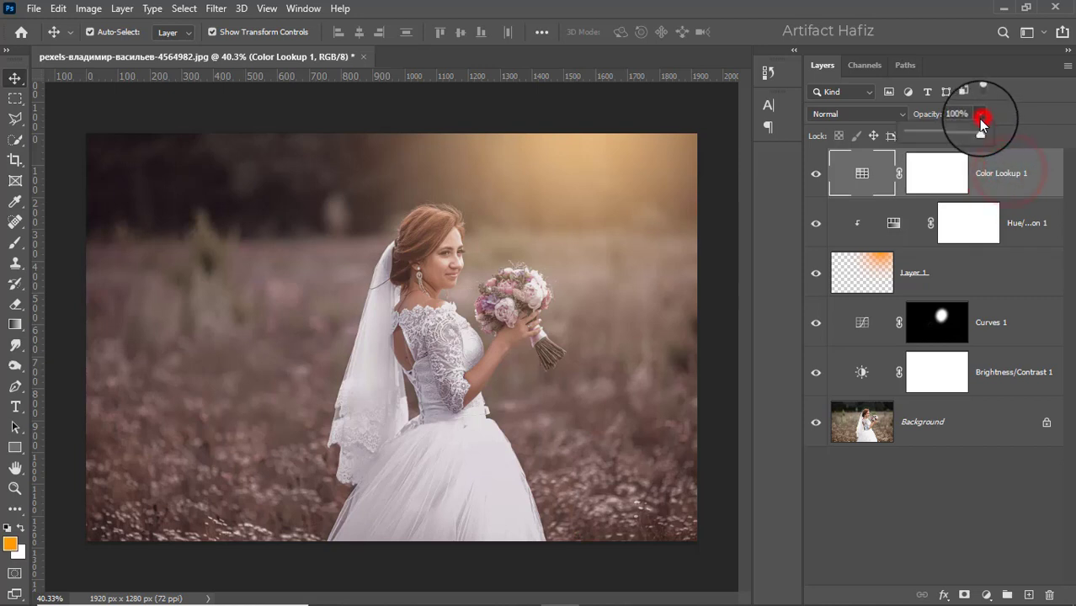
{"action": "left_click", "coordinate": [922, 133]}
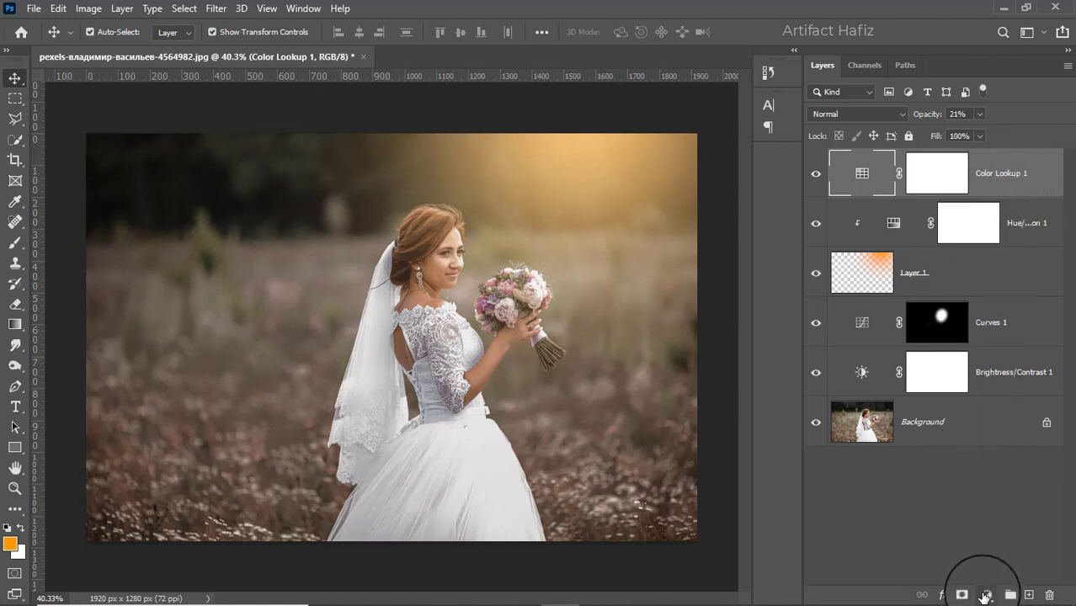
Add a Levels adjustment layer on top with the black input level at 6 and the white input level at 250
{"action": "left_click", "coordinate": [986, 595]}
{"action": "left_click", "coordinate": [974, 380]}
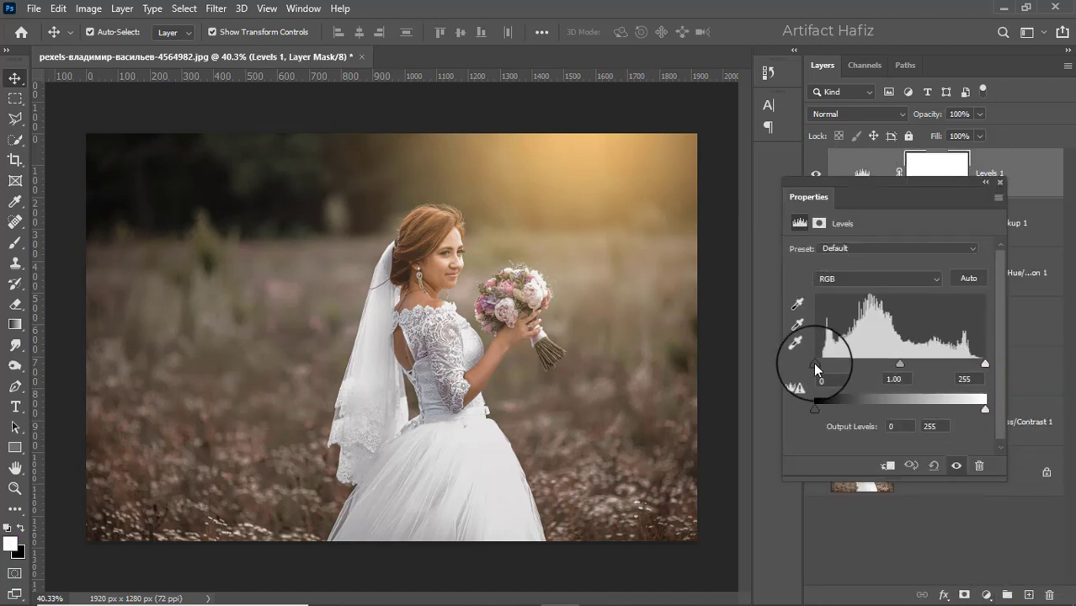
{"action": "left_click_drag", "start_coordinate": [821, 364], "coordinate": [817, 359]}
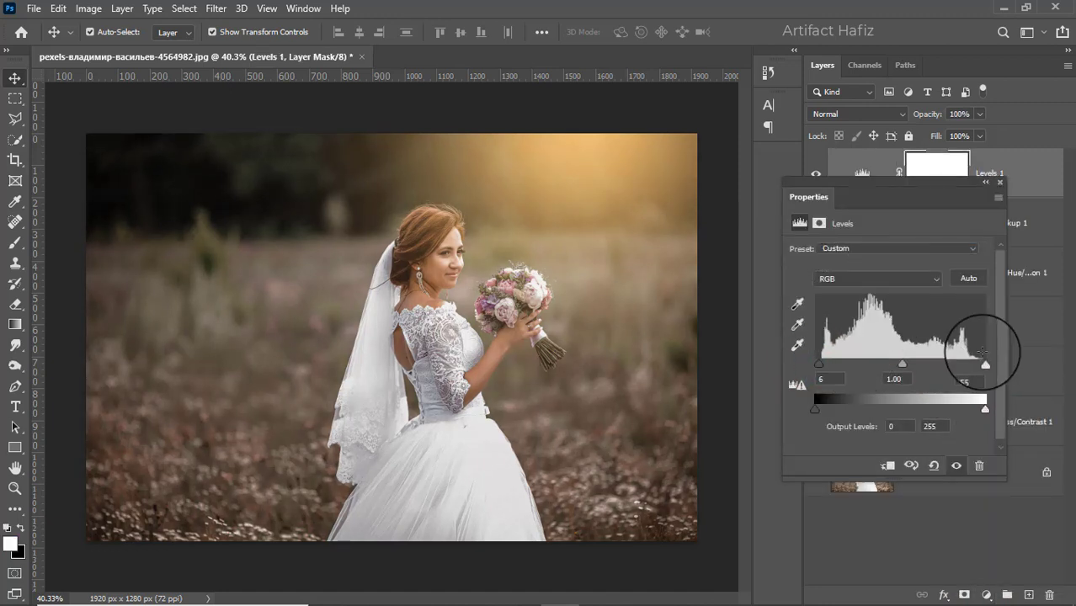
{"action": "left_click_drag", "start_coordinate": [985, 364], "coordinate": [982, 367]}
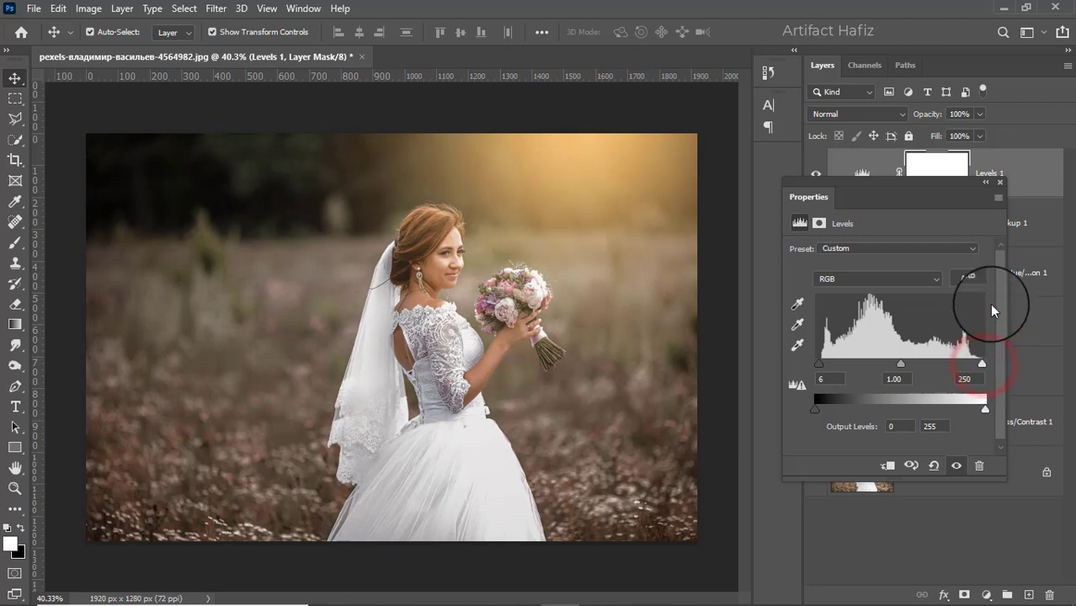
{"action": "left_click", "coordinate": [1002, 176]}
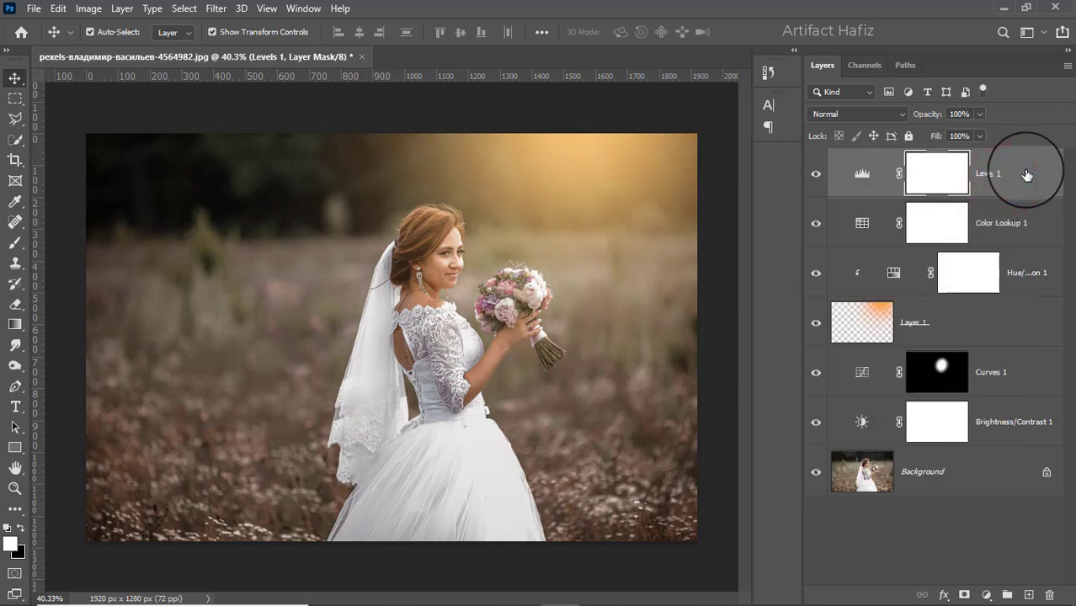
Stamp all visible layers into a new layer above Levels 1 and convert it for Smart Filters
{"action": "left_click", "coordinate": [1028, 174]}
{"action": "key", "text": "ctrl+alt+shift+e"}
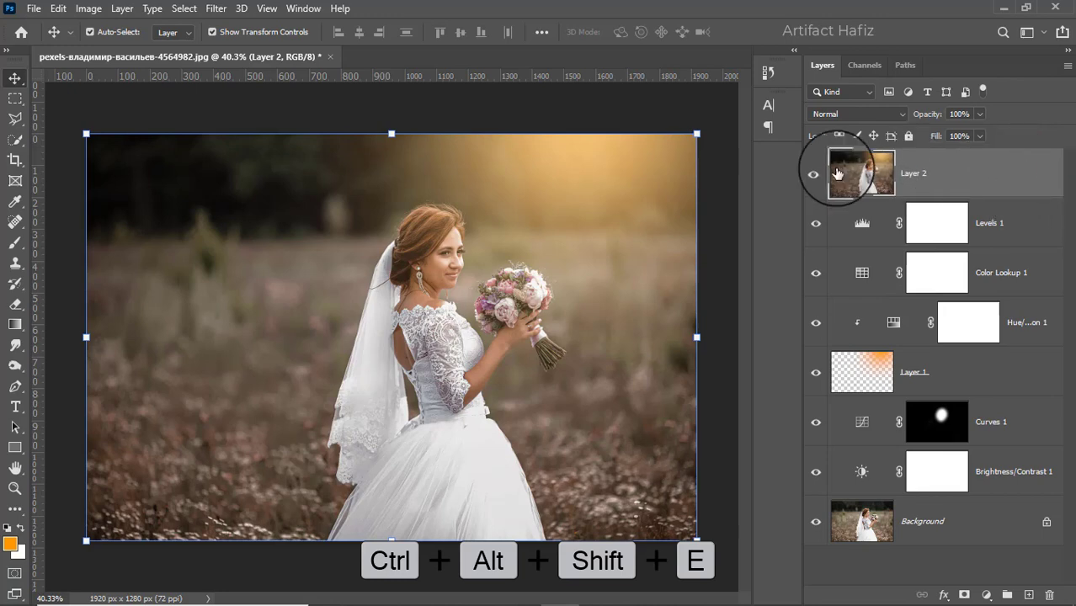
{"action": "left_click", "coordinate": [216, 9]}
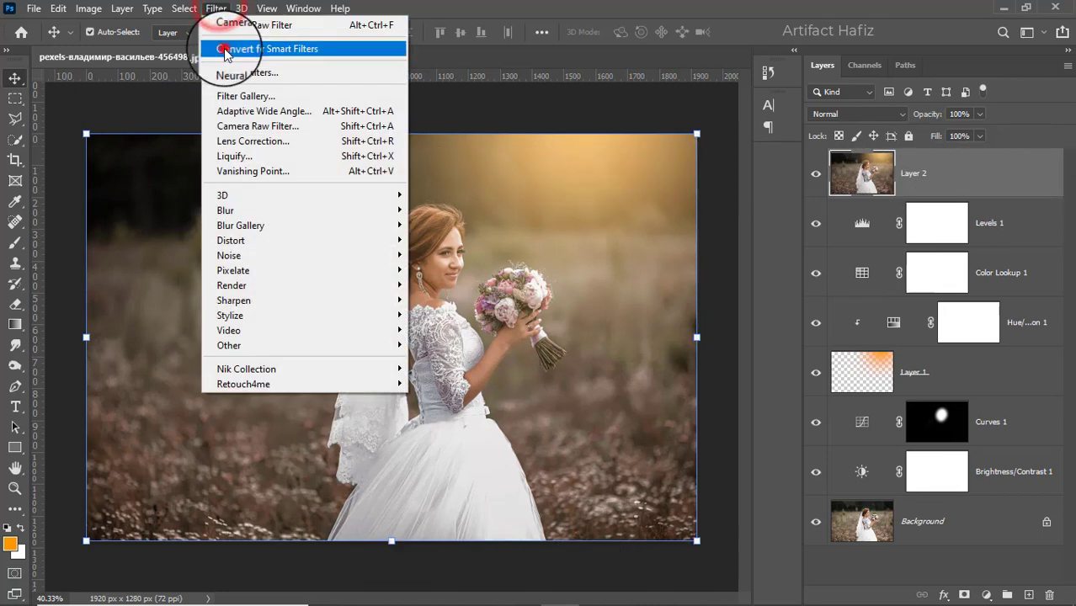
{"action": "left_click", "coordinate": [221, 48]}
Open the Camera Raw Filter on the merged layer and set Exposure -0.35, Highlights -14, Shadows +13, Whites +37 and Blacks +13
{"action": "left_click", "coordinate": [214, 8]}
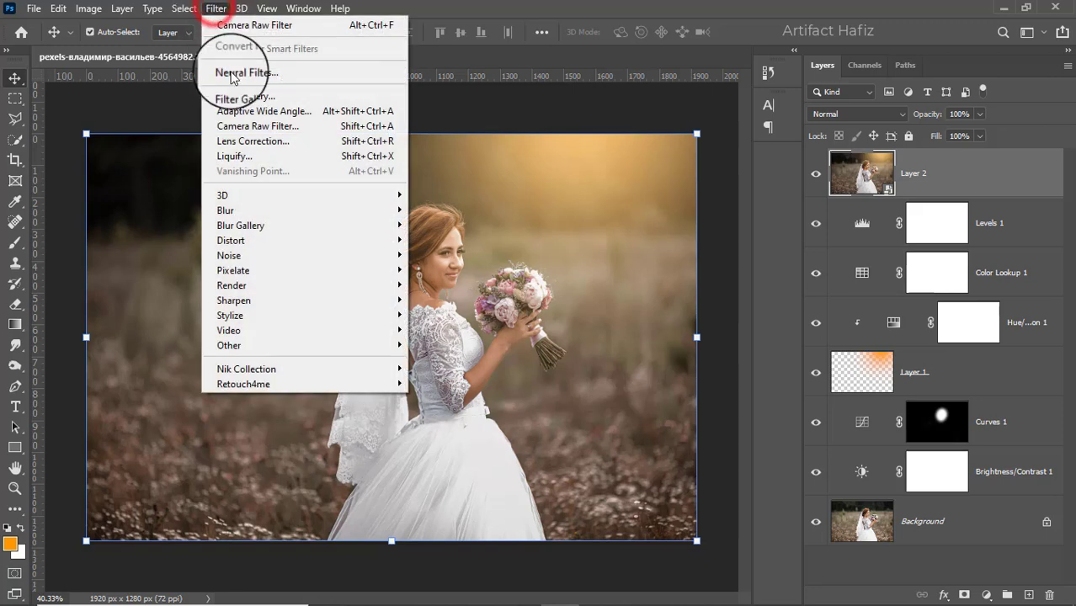
{"action": "left_click", "coordinate": [244, 125]}
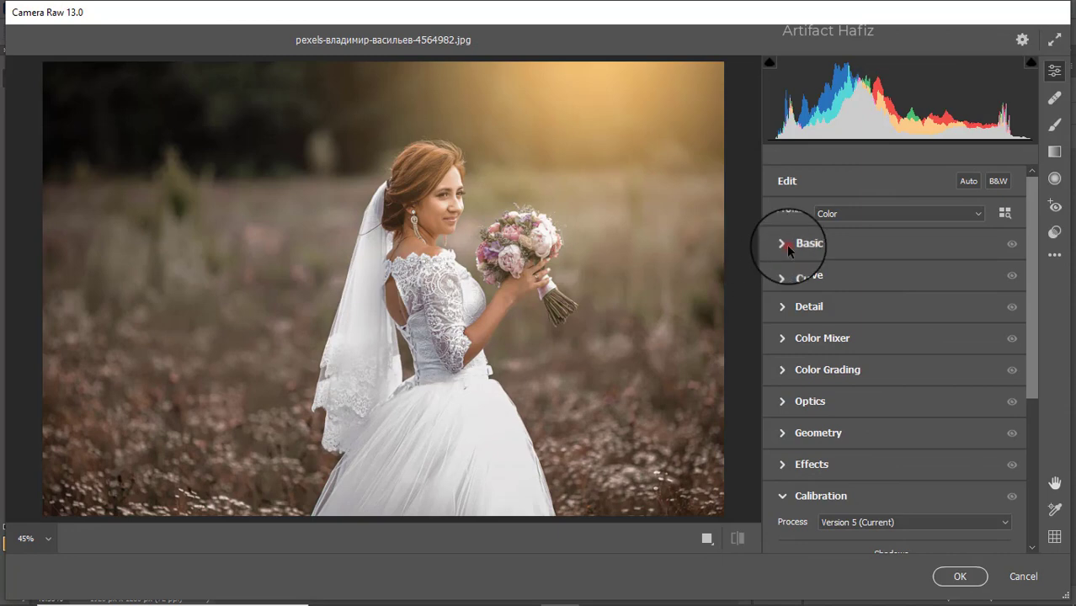
{"action": "left_click", "coordinate": [786, 244]}
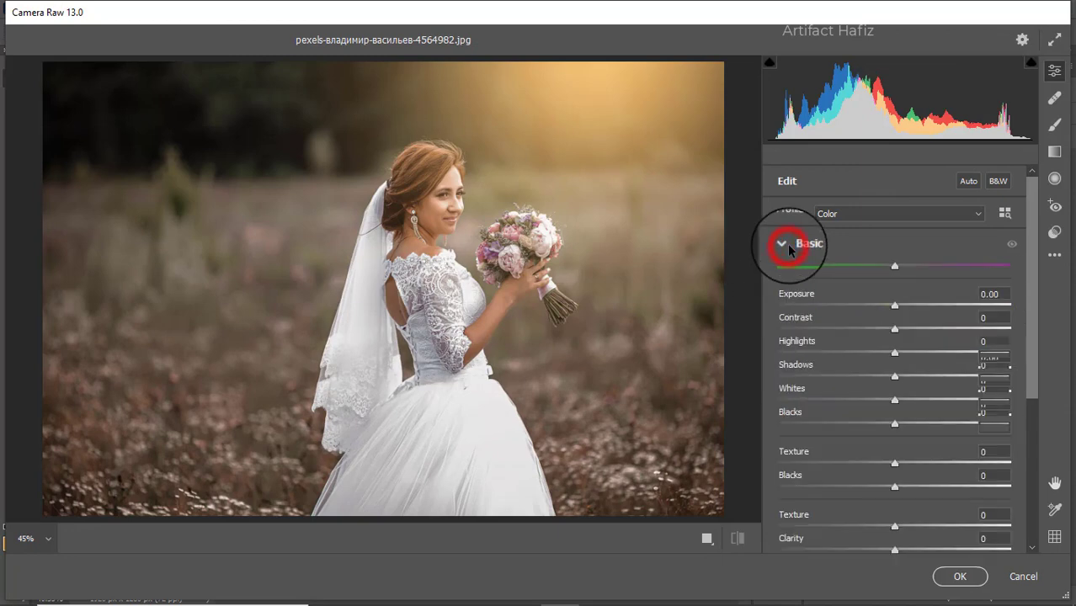
{"action": "left_click_drag", "start_coordinate": [895, 305], "coordinate": [886, 310]}
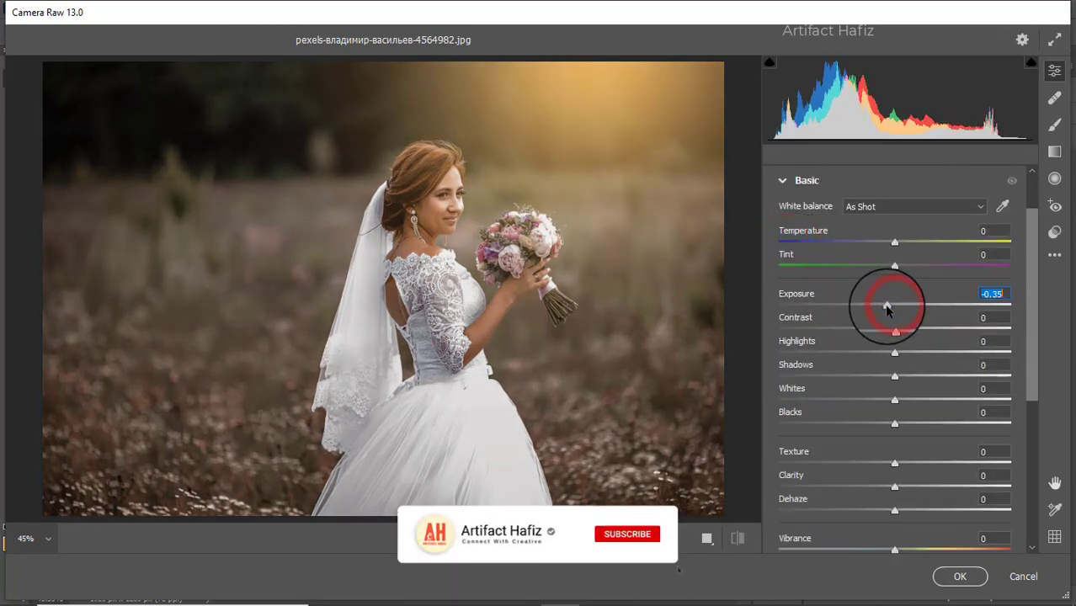
{"action": "left_click_drag", "start_coordinate": [895, 352], "coordinate": [870, 356]}
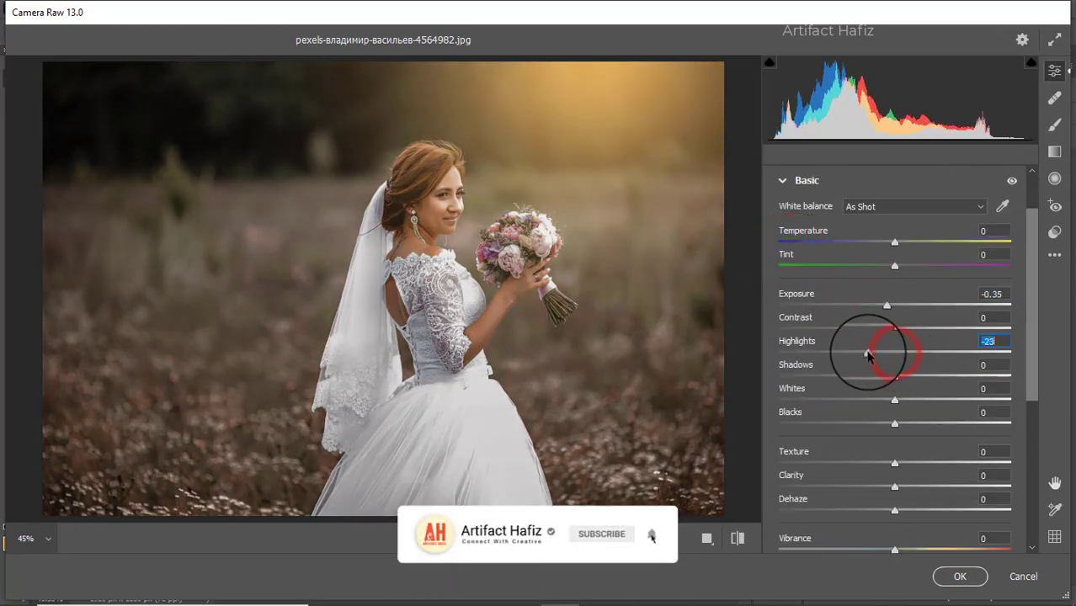
{"action": "left_click_drag", "start_coordinate": [895, 399], "coordinate": [910, 376]}
{"action": "left_click", "coordinate": [894, 378]}
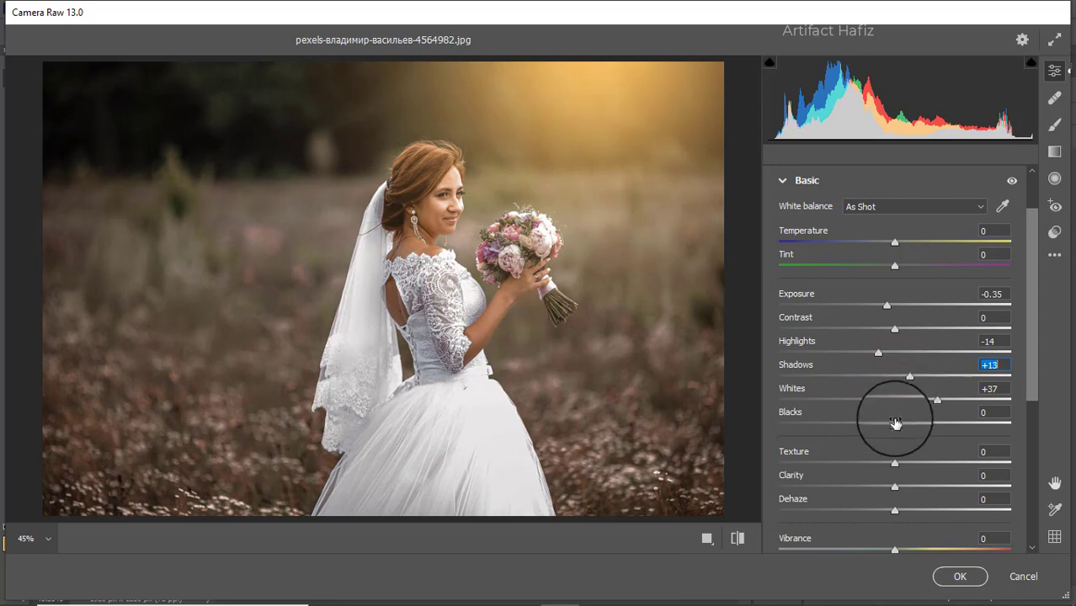
{"action": "left_click_drag", "start_coordinate": [893, 423], "coordinate": [909, 427]}
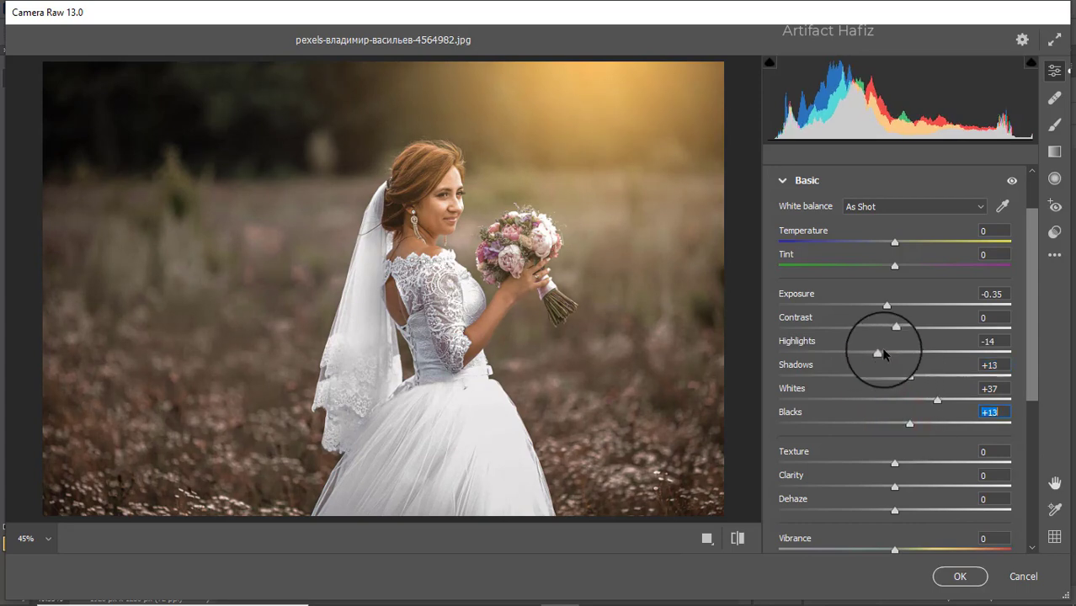
Set Temperature +1, Texture -2, Clarity +4, Dehaze +25, Vibrance +31 and Saturation -10 in the Basic adjustments
{"action": "left_click_drag", "start_coordinate": [895, 244], "coordinate": [897, 244]}
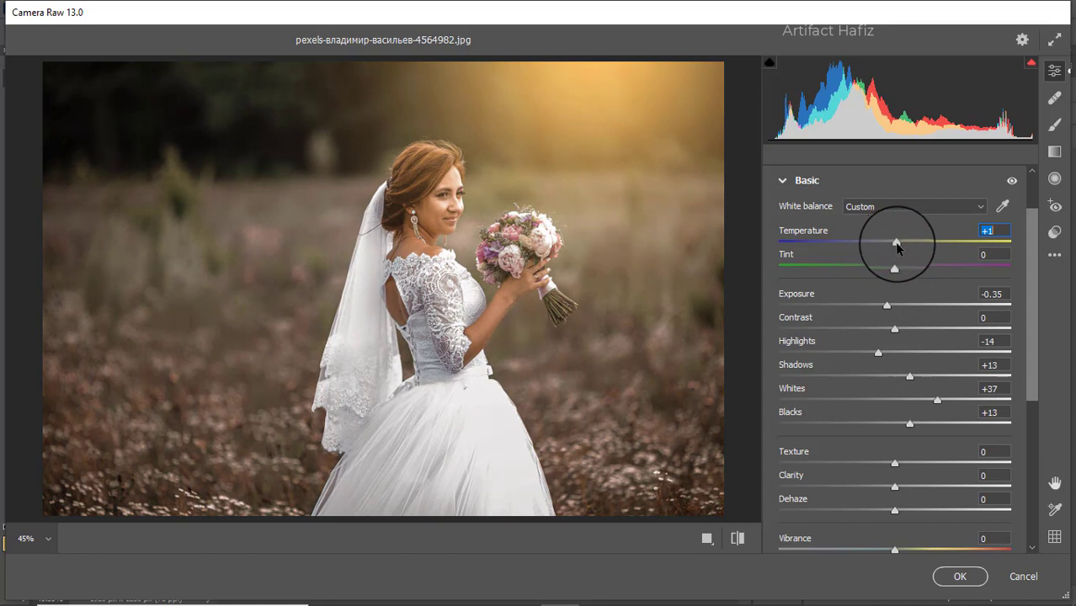
{"action": "left_click", "coordinate": [895, 488]}
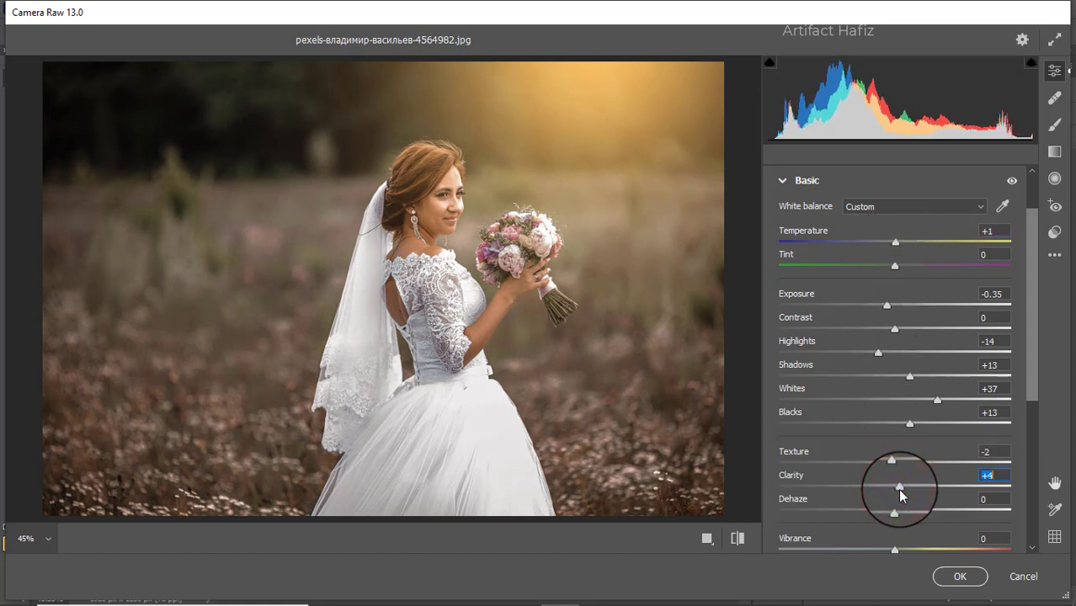
{"action": "scroll", "coordinate": [901, 416], "scroll_direction": "down", "scroll_amount": 2}
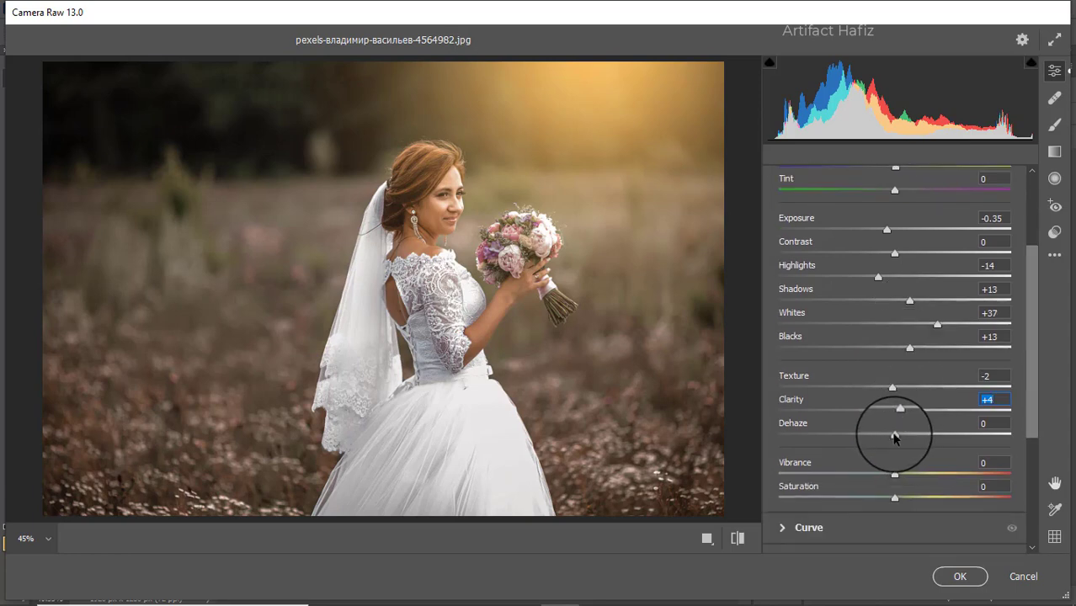
{"action": "left_click_drag", "start_coordinate": [892, 436], "coordinate": [921, 438]}
{"action": "scroll", "coordinate": [893, 378], "scroll_direction": "down", "scroll_amount": 2}
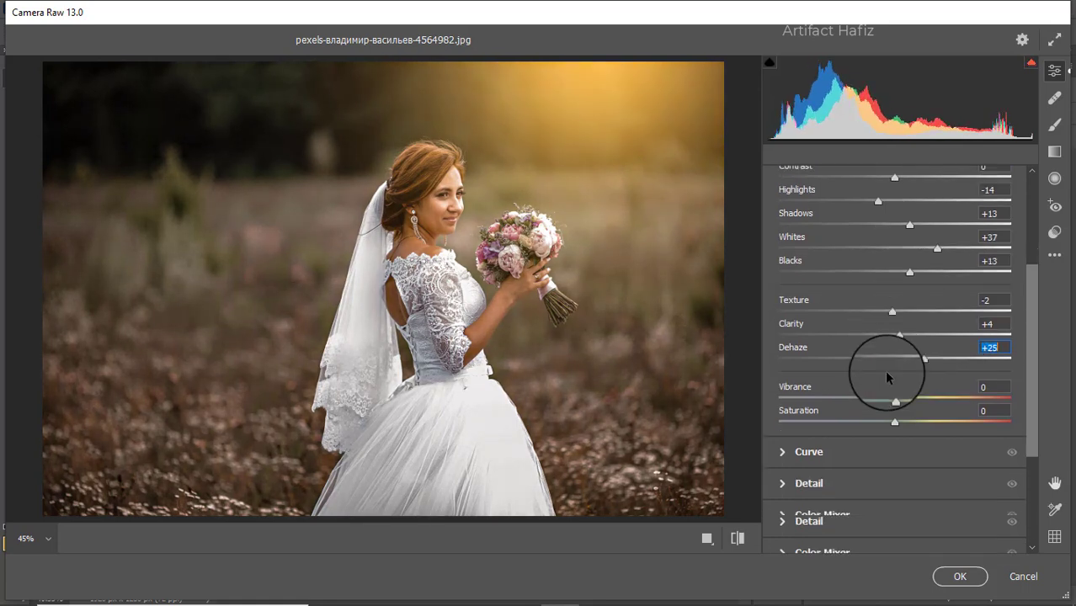
{"action": "left_click_drag", "start_coordinate": [890, 396], "coordinate": [884, 424]}
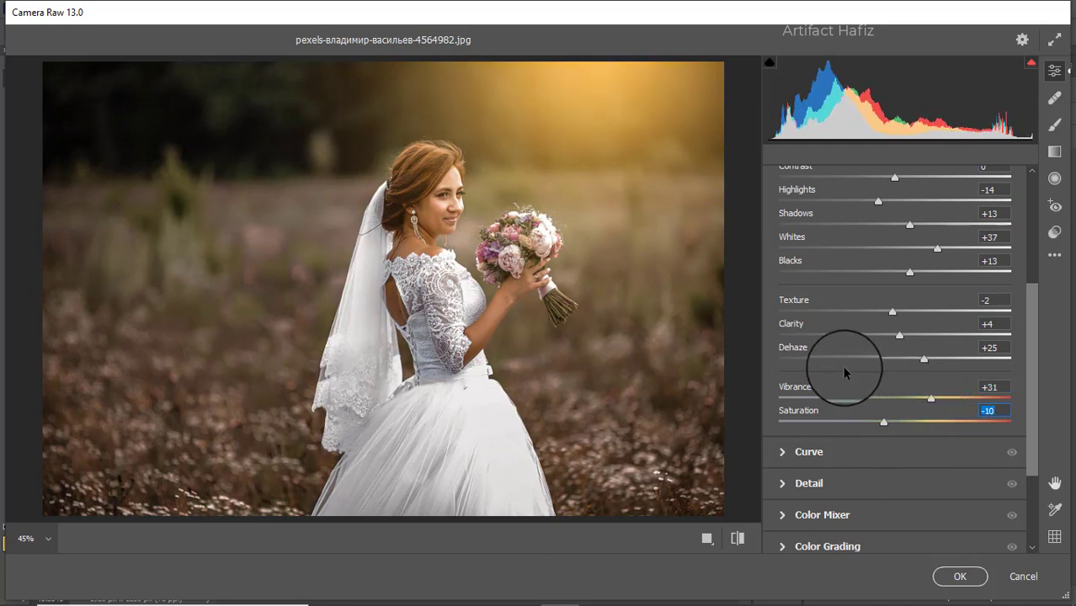
Raise the blue channel curve's black point to output 10 and anchor the curve with a point at input 62, output 62
{"action": "scroll", "coordinate": [845, 371], "scroll_direction": "down", "scroll_amount": 1}
{"action": "left_click", "coordinate": [784, 416]}
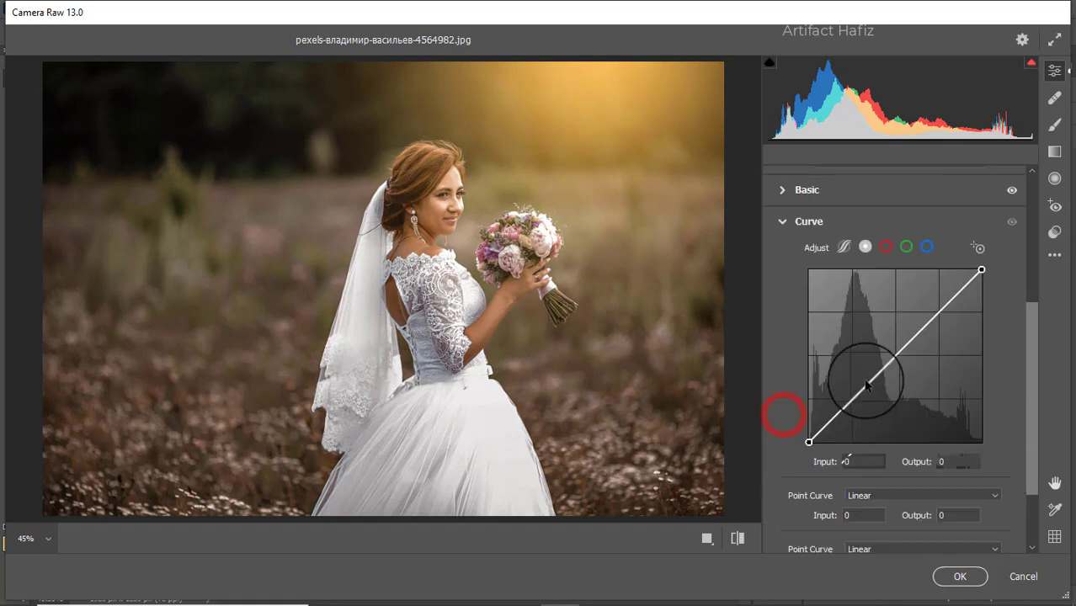
{"action": "left_click", "coordinate": [926, 247]}
{"action": "left_click_drag", "start_coordinate": [808, 442], "coordinate": [809, 437]}
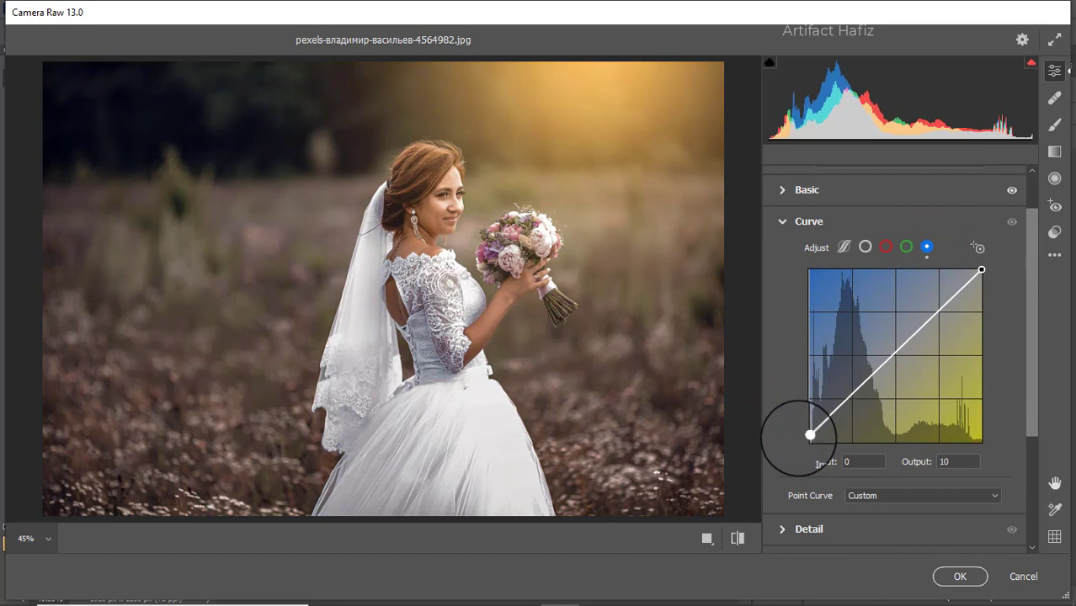
{"action": "left_click", "coordinate": [851, 399]}
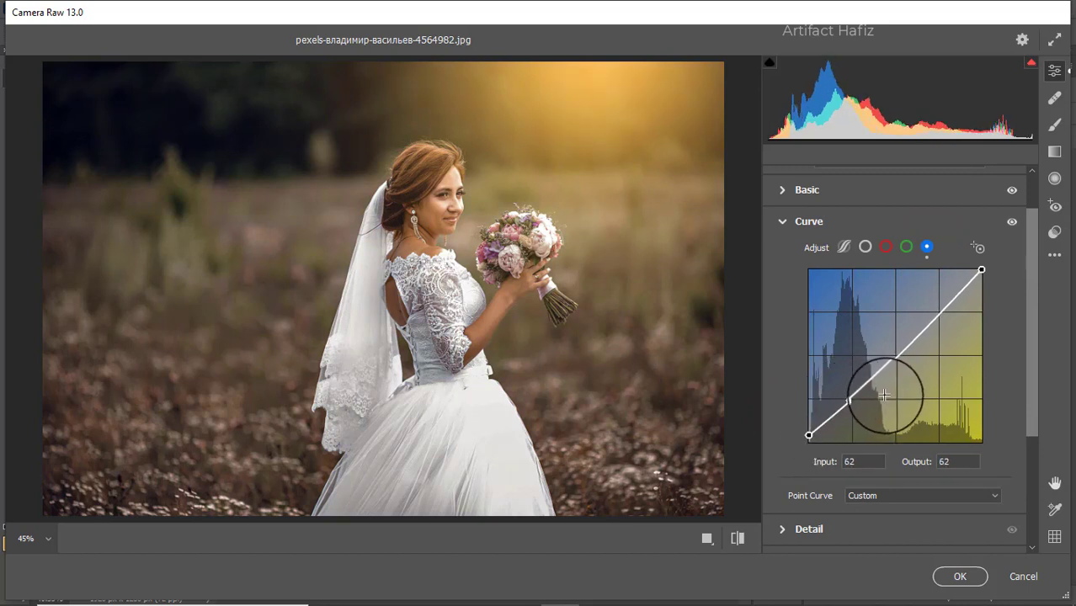
{"action": "scroll", "coordinate": [926, 395], "scroll_direction": "down", "scroll_amount": 3}
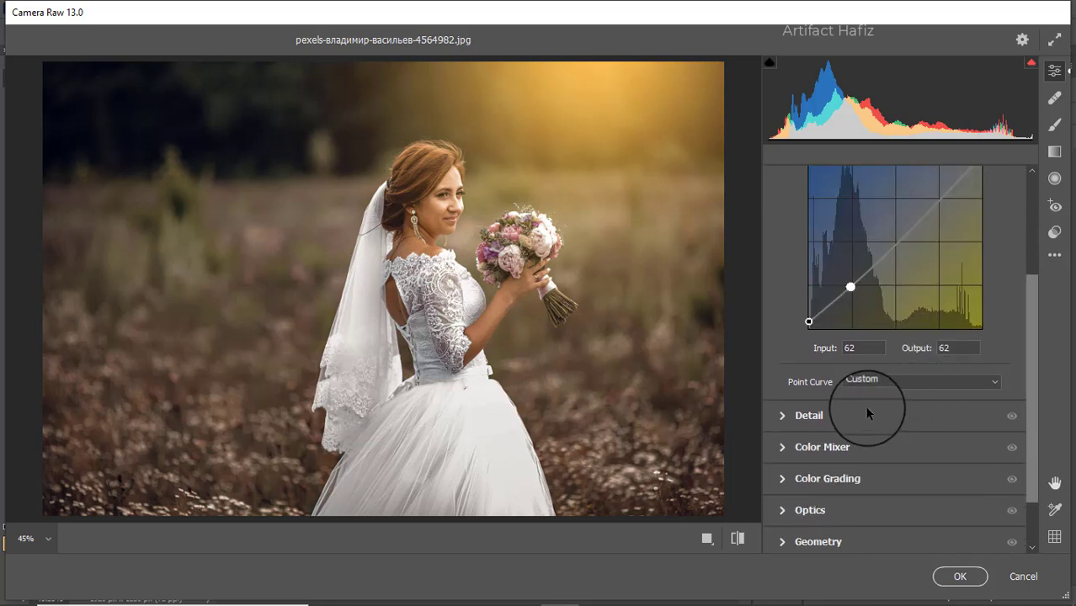
Set Sharpening 6, Noise Reduction 9 and Color Noise Reduction 16 in the Detail adjustments
{"action": "left_click", "coordinate": [856, 411]}
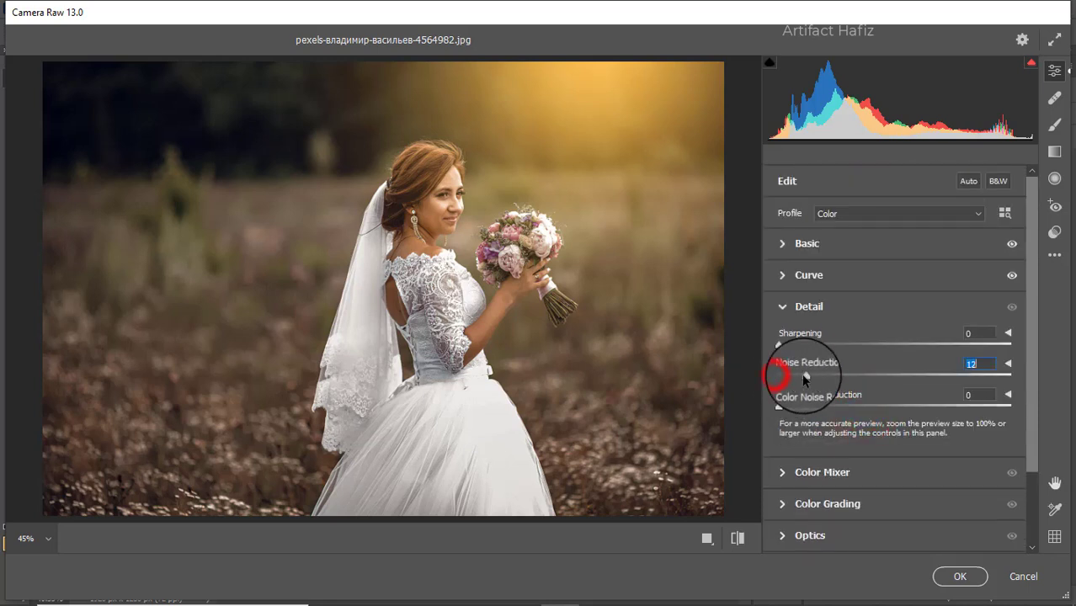
{"action": "left_click_drag", "start_coordinate": [804, 380], "coordinate": [783, 346]}
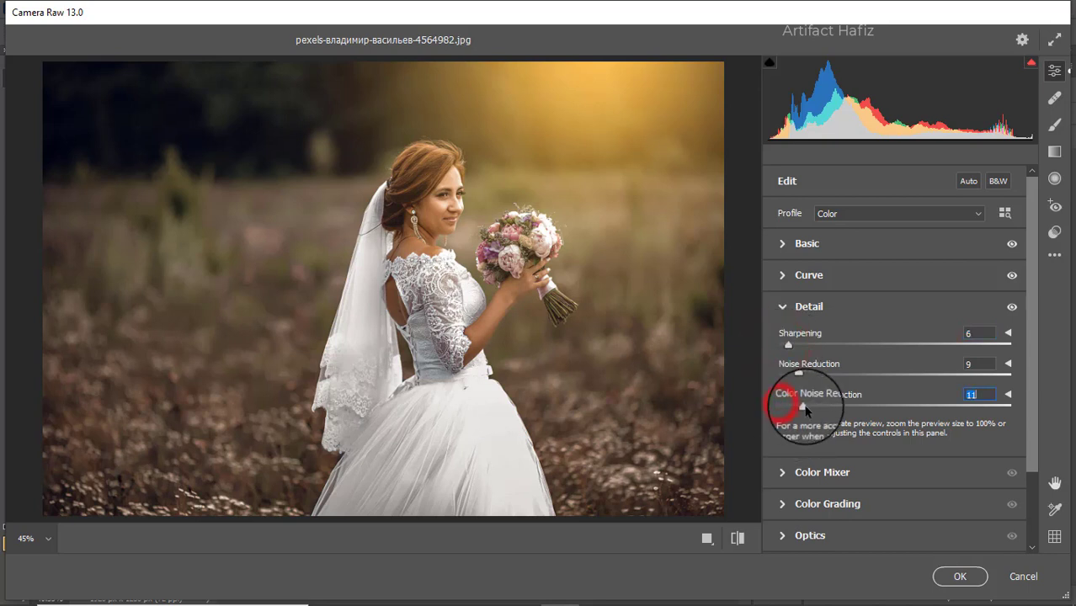
{"action": "left_click_drag", "start_coordinate": [806, 409], "coordinate": [818, 412]}
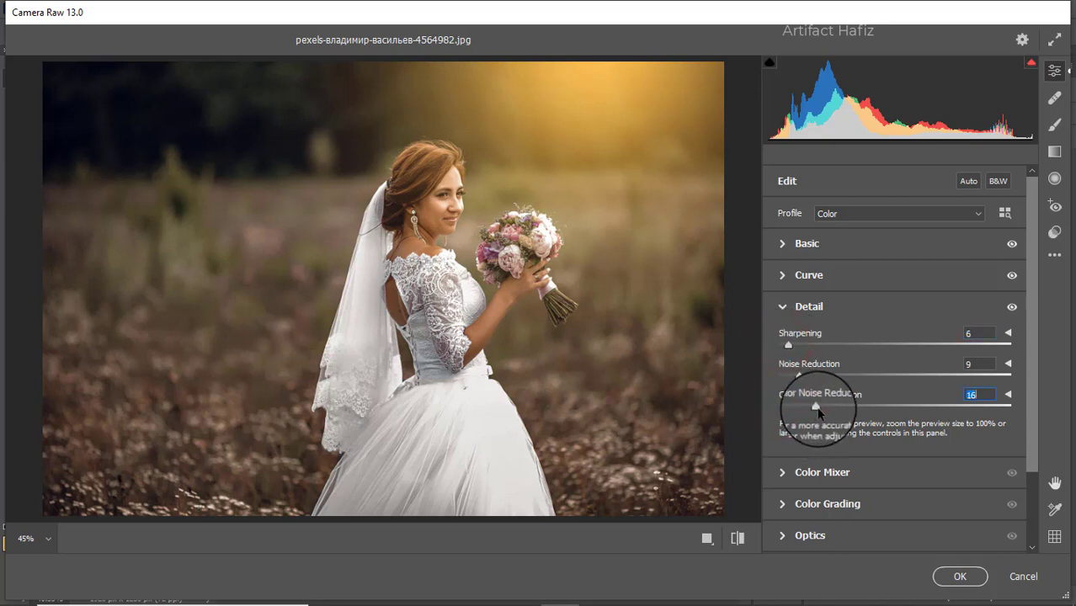
Adjust the Color Mixer's HSL saturation to Reds +26, Oranges +6, Yellows -34, Greens -60 and Aquas +3
{"action": "left_click", "coordinate": [804, 474]}
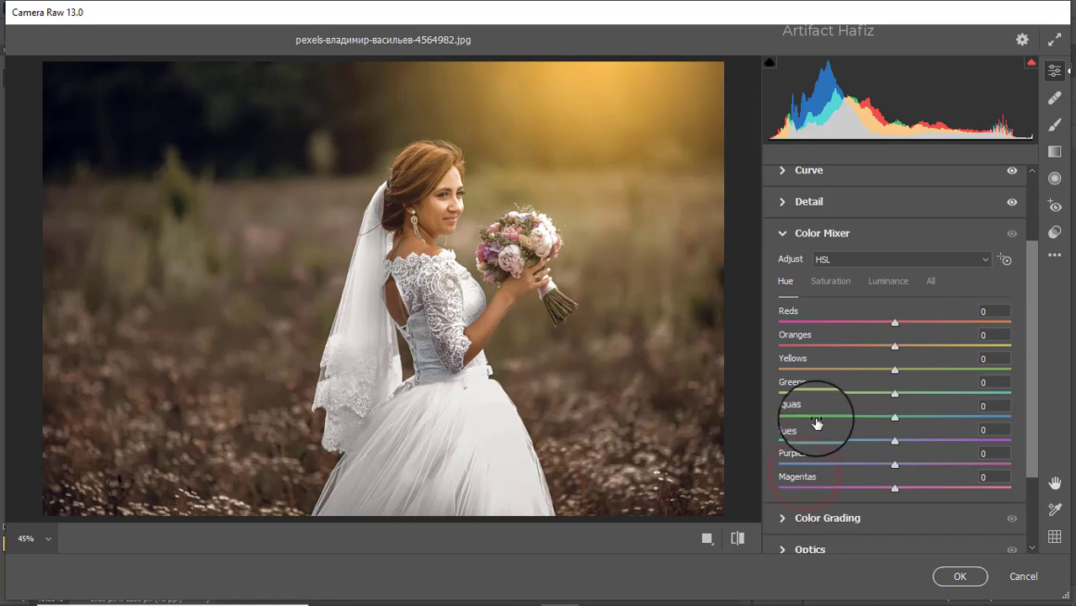
{"action": "left_click", "coordinate": [824, 283]}
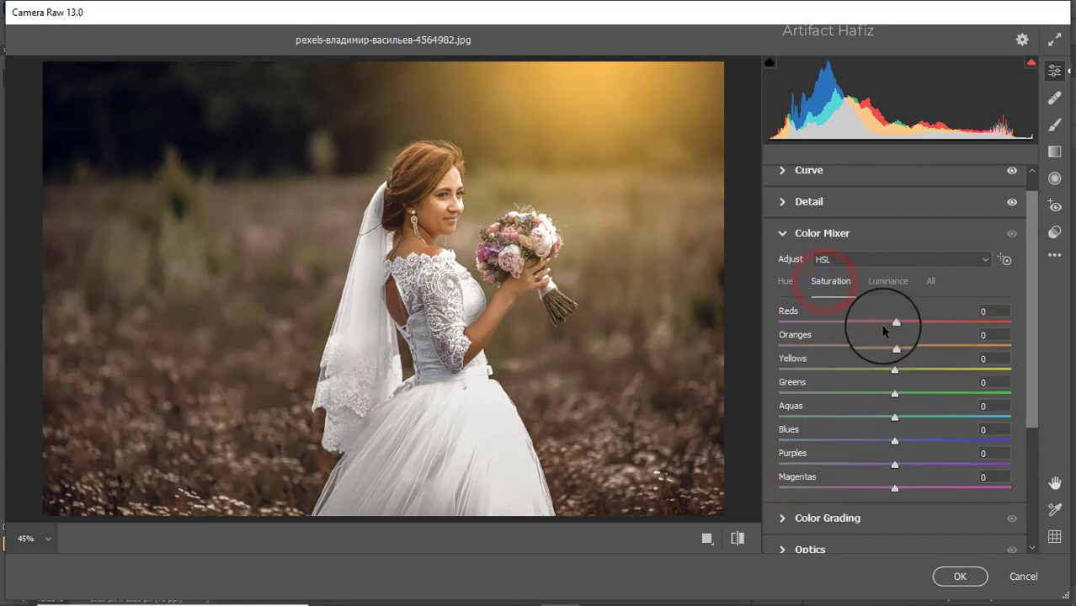
{"action": "left_click_drag", "start_coordinate": [894, 323], "coordinate": [758, 397]}
{"action": "left_click", "coordinate": [895, 392]}
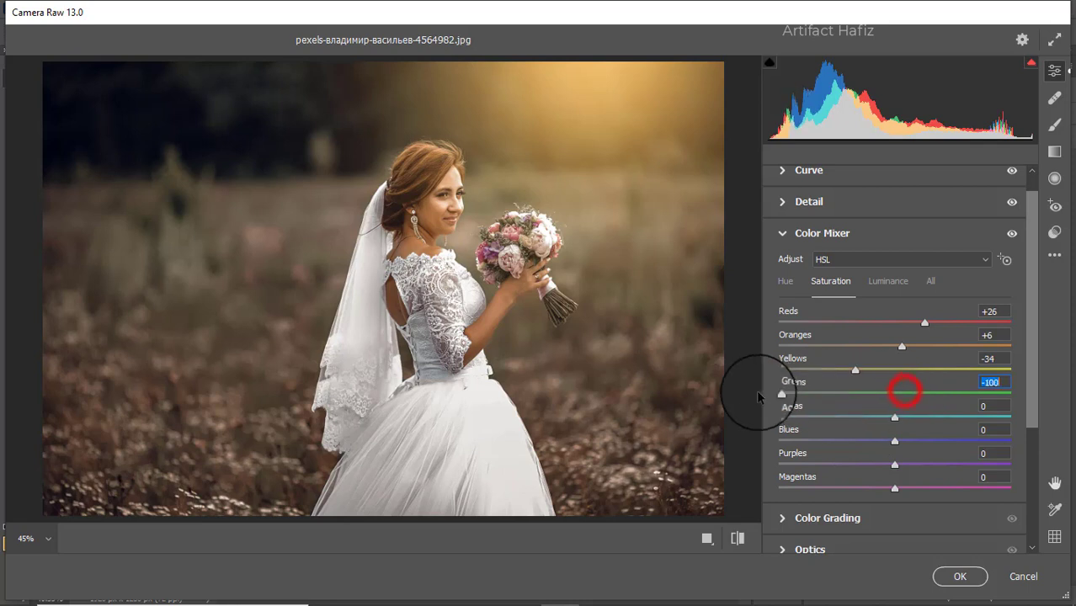
{"action": "left_click_drag", "start_coordinate": [821, 407], "coordinate": [827, 408]}
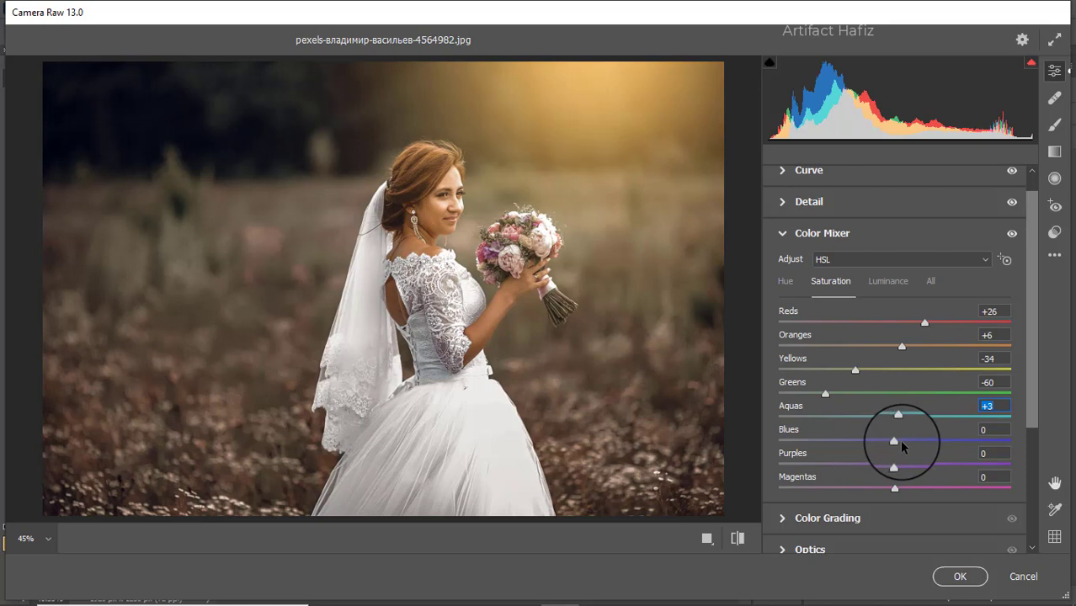
{"action": "left_click_drag", "start_coordinate": [896, 442], "coordinate": [905, 441]}
Adjust the Color Mixer's HSL luminance to Oranges +5, Yellows +7, Greens +5 and Aquas +20
{"action": "left_click", "coordinate": [882, 282]}
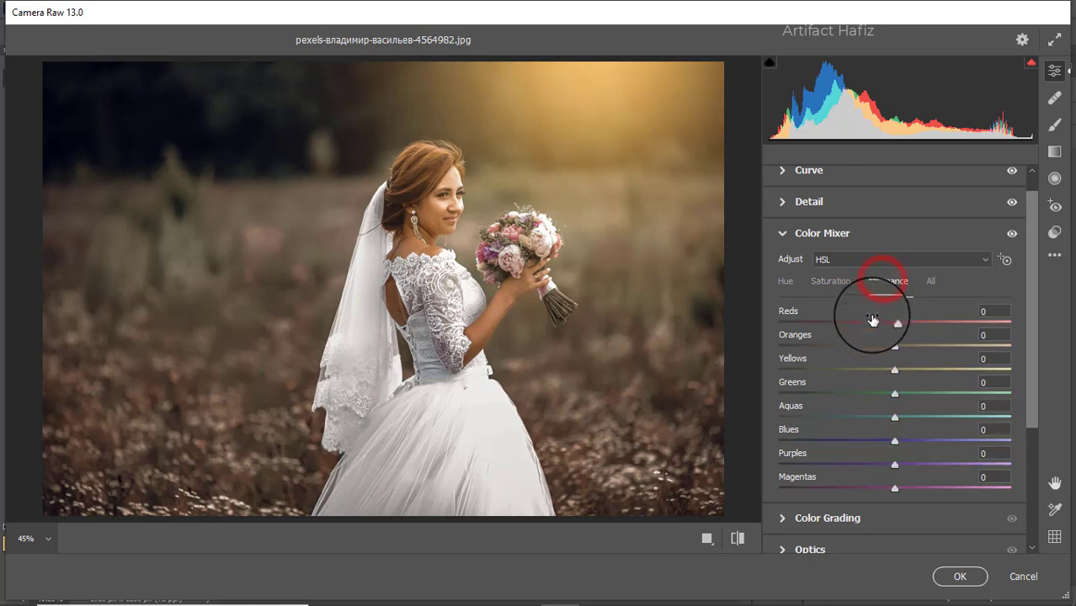
{"action": "mouse_move", "coordinate": [894, 347]}
{"action": "left_mouse_down"}
{"action": "mouse_move", "coordinate": [925, 346]}
{"action": "mouse_move", "coordinate": [894, 353]}
{"action": "left_mouse_up"}
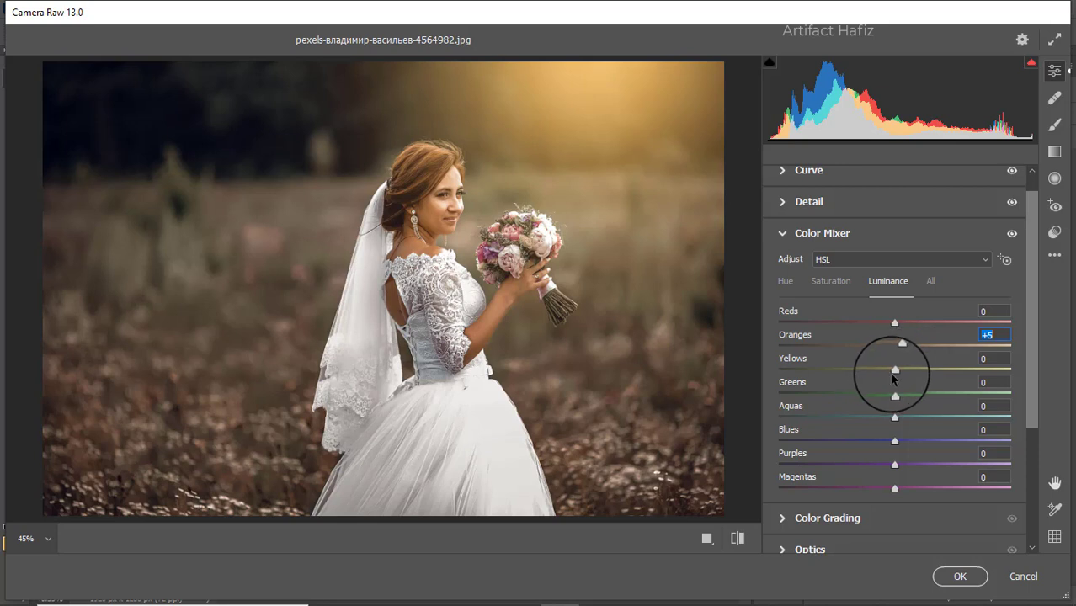
{"action": "left_click_drag", "start_coordinate": [895, 372], "coordinate": [899, 397]}
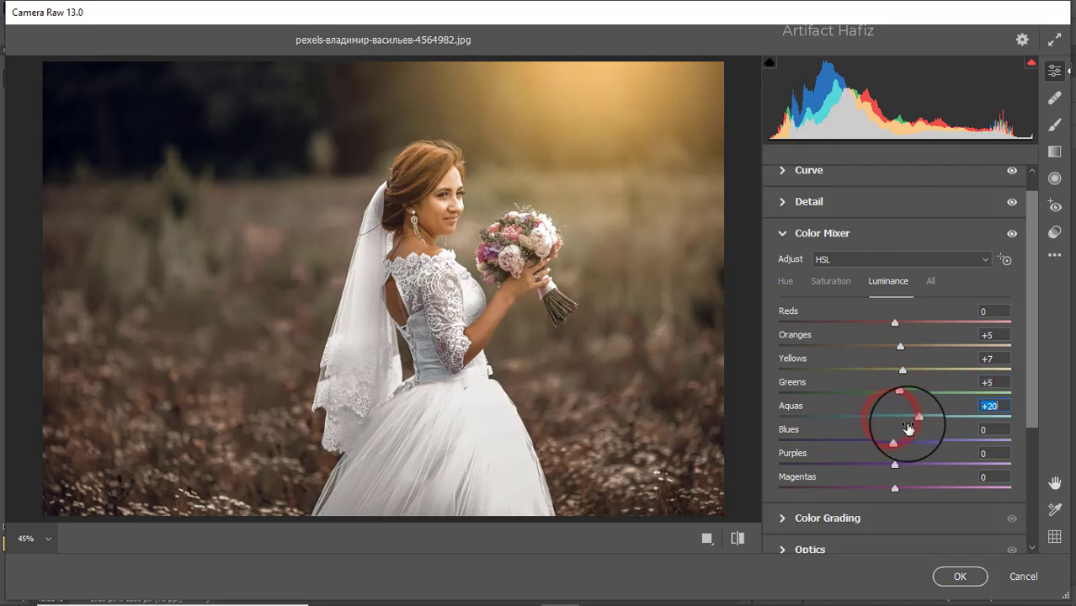
Color grade the shadows with hue 257, saturation 13, the highlights with a faint yellow-green, and the midtones with hue 49, saturation 14
{"action": "scroll", "coordinate": [899, 439], "scroll_direction": "down", "scroll_amount": 1}
{"action": "scroll", "coordinate": [899, 440], "scroll_direction": "down", "scroll_amount": 1}
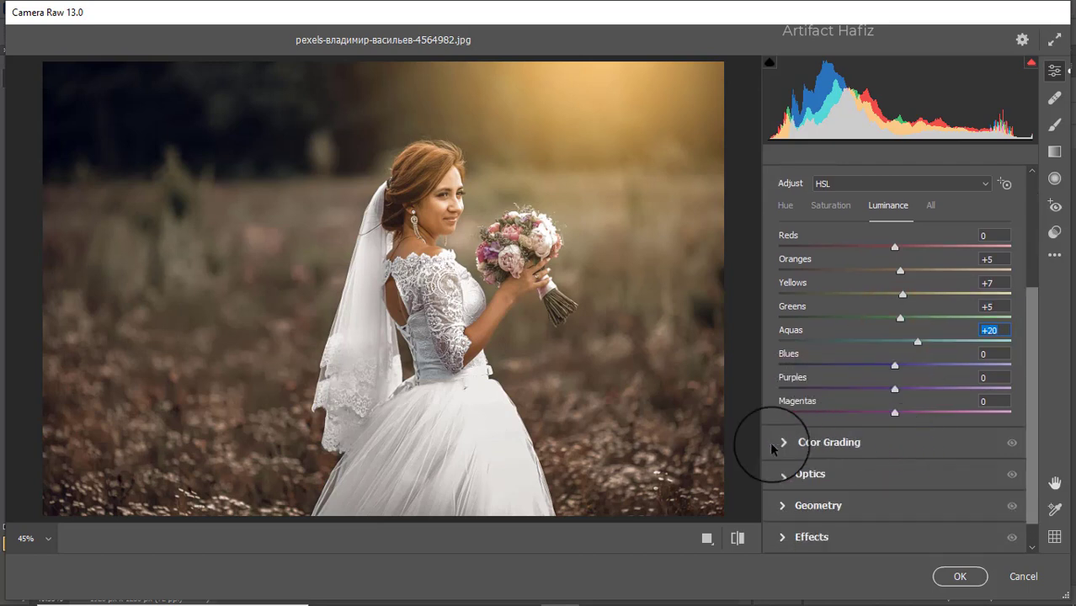
{"action": "left_click", "coordinate": [795, 441]}
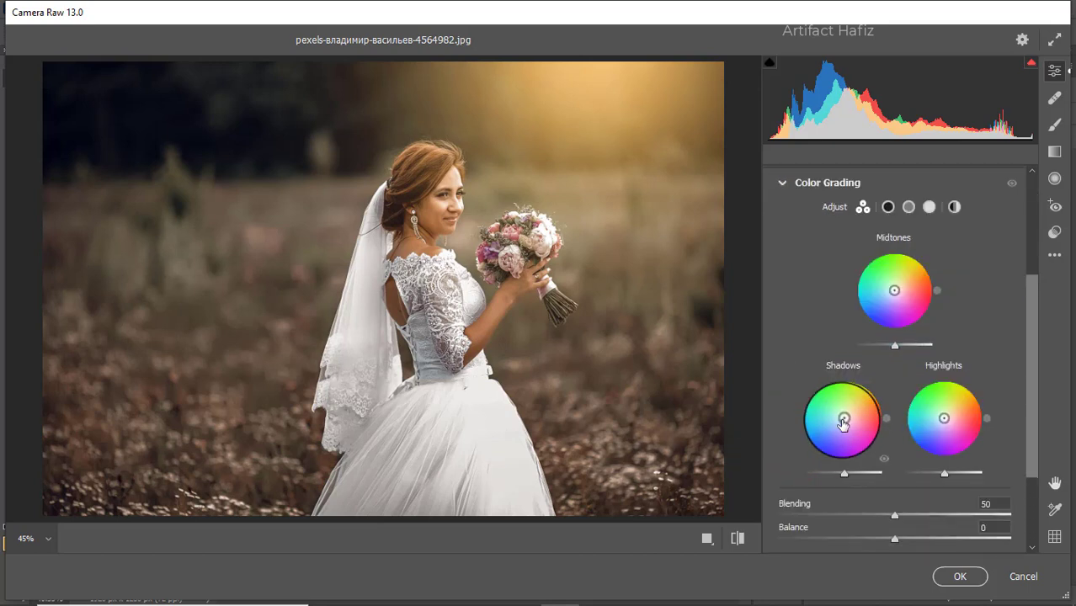
{"action": "left_click_drag", "start_coordinate": [842, 418], "coordinate": [827, 507]}
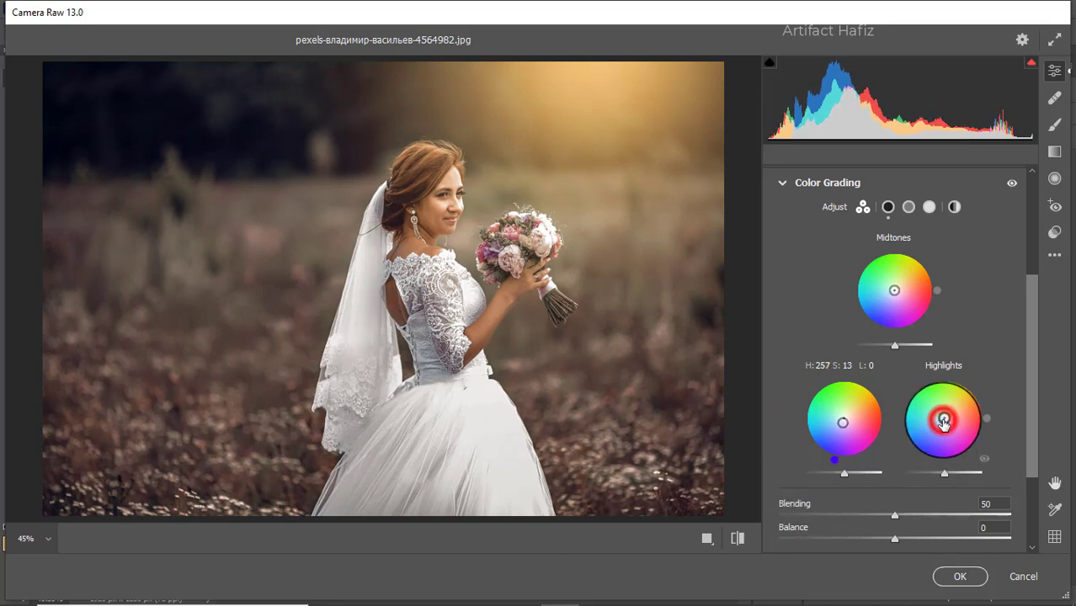
{"action": "mouse_move", "coordinate": [944, 423]}
{"action": "left_mouse_down"}
{"action": "mouse_move", "coordinate": [920, 385]}
{"action": "mouse_move", "coordinate": [901, 457]}
{"action": "mouse_move", "coordinate": [968, 344]}
{"action": "mouse_move", "coordinate": [1021, 344]}
{"action": "mouse_move", "coordinate": [868, 368]}
{"action": "mouse_move", "coordinate": [1000, 335]}
{"action": "mouse_move", "coordinate": [948, 335]}
{"action": "left_mouse_up"}
{"action": "mouse_move", "coordinate": [894, 290]}
{"action": "left_mouse_down"}
{"action": "mouse_move", "coordinate": [857, 279]}
{"action": "mouse_move", "coordinate": [920, 238]}
{"action": "mouse_move", "coordinate": [795, 315]}
{"action": "mouse_move", "coordinate": [949, 233]}
{"action": "mouse_move", "coordinate": [944, 224]}
{"action": "mouse_move", "coordinate": [829, 253]}
{"action": "mouse_move", "coordinate": [946, 237]}
{"action": "left_mouse_up"}
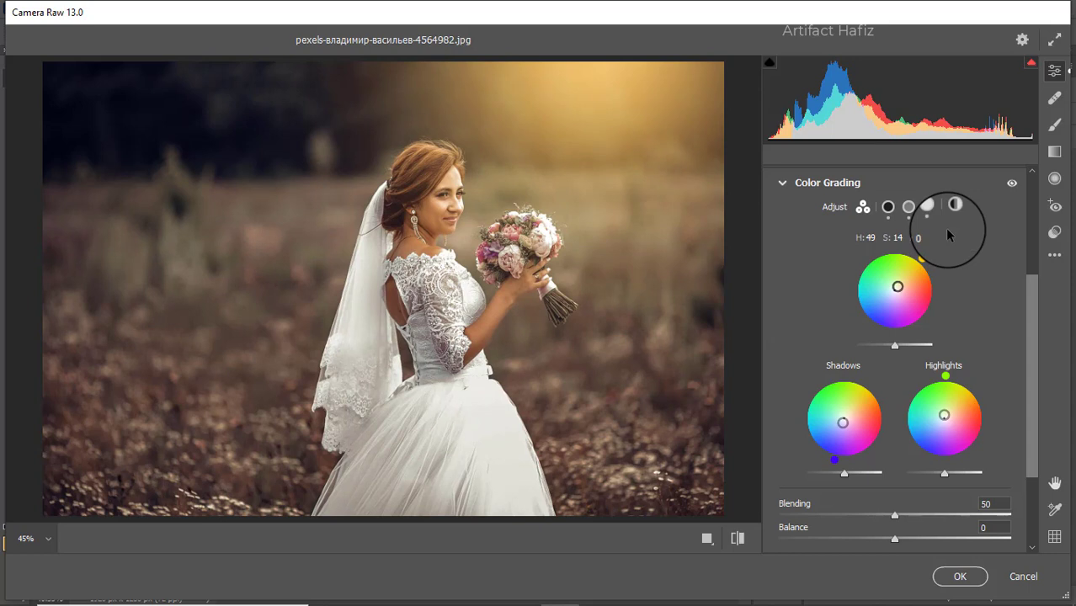
Set the Calibration saturation to Green Primary +43, Red Primary -27 and Blue Primary -12
{"action": "scroll", "coordinate": [863, 354], "scroll_direction": "down", "scroll_amount": 3}
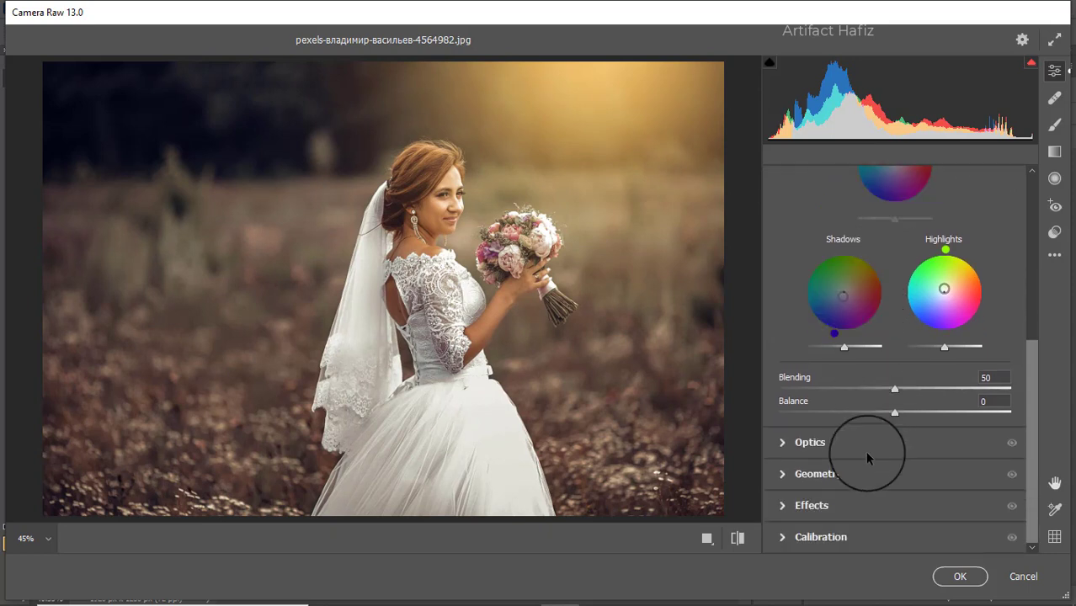
{"action": "left_click", "coordinate": [843, 536]}
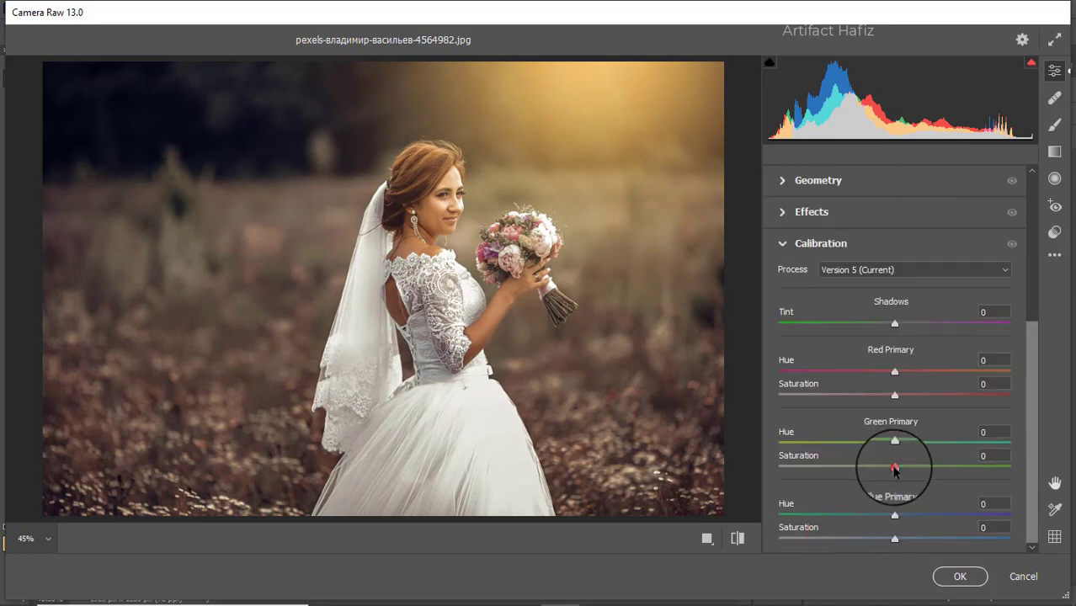
{"action": "left_click_drag", "start_coordinate": [894, 468], "coordinate": [943, 468]}
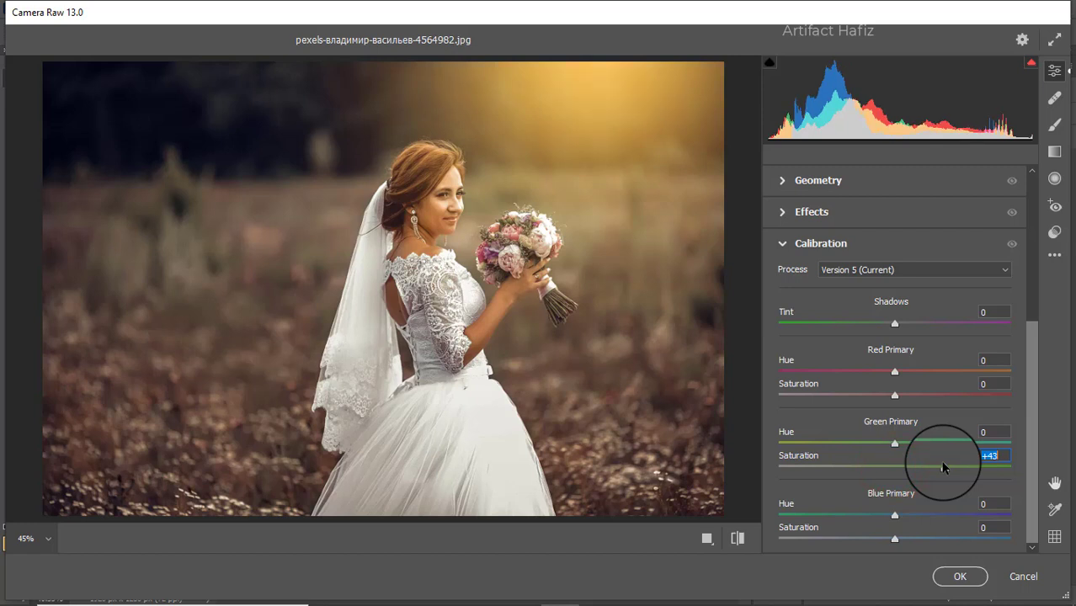
{"action": "left_click_drag", "start_coordinate": [896, 398], "coordinate": [864, 396]}
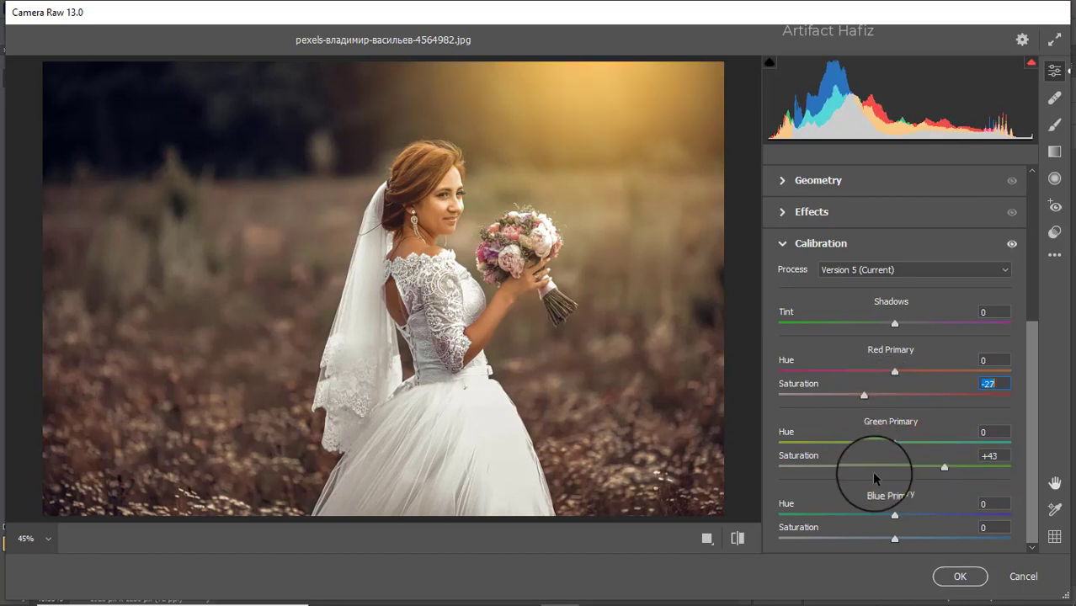
{"action": "left_click_drag", "start_coordinate": [891, 541], "coordinate": [878, 539]}
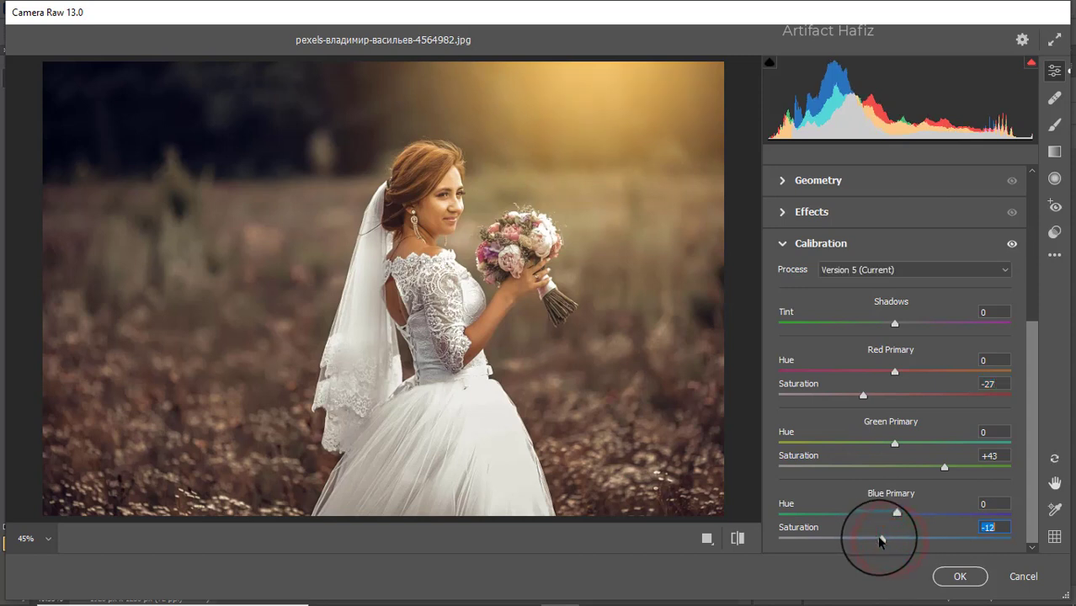
Draw a darkening graduated filter from the photo's lower-left corner up to the tree line, with Exposure -1.60, and refine its endpoints
{"action": "left_click", "coordinate": [1052, 153]}
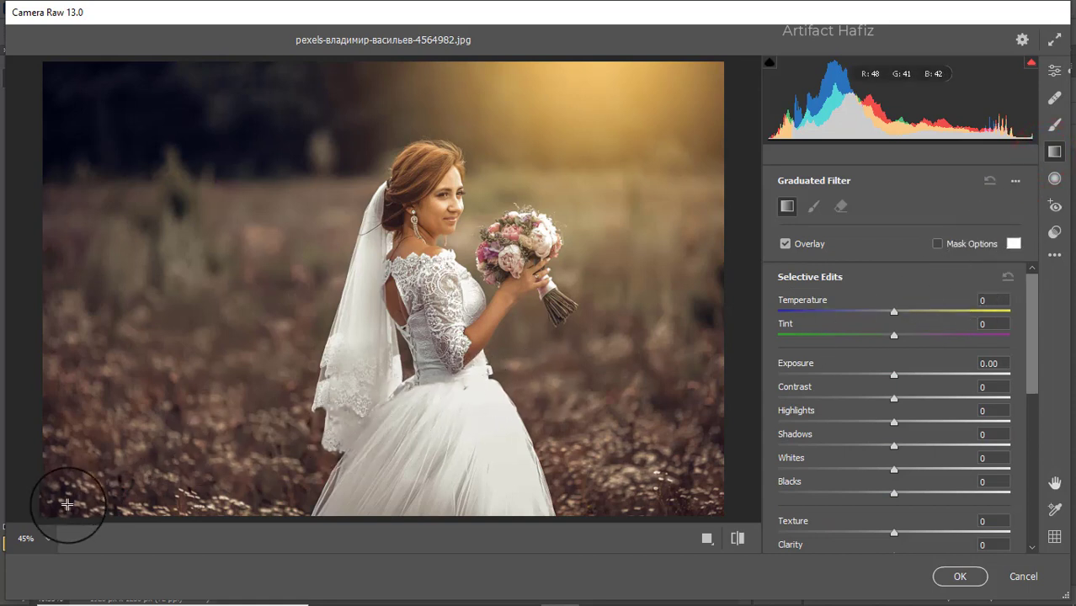
{"action": "left_click_drag", "start_coordinate": [69, 505], "coordinate": [237, 198]}
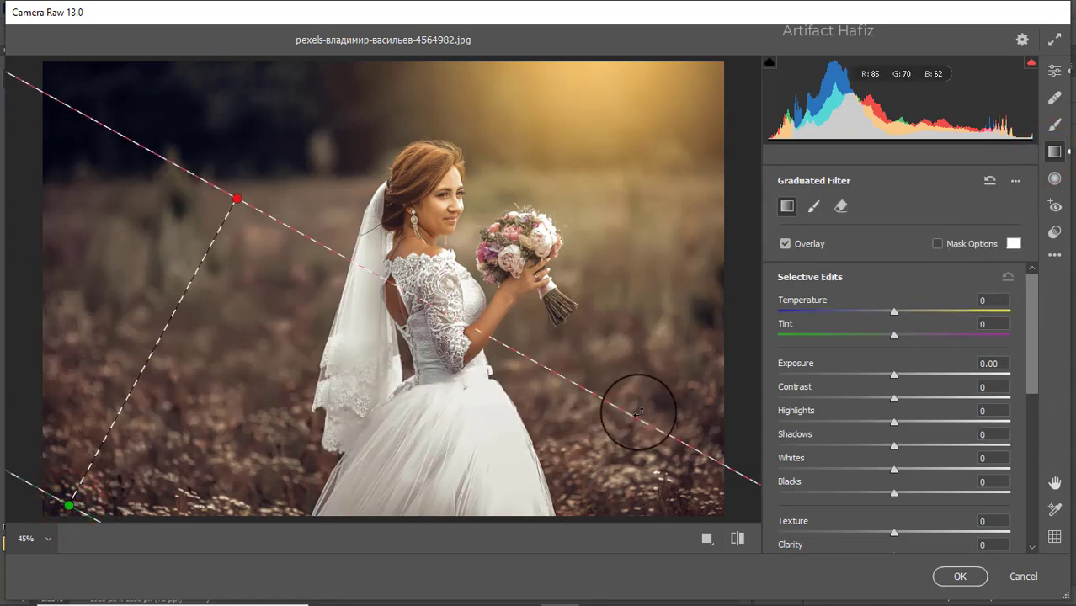
{"action": "left_click_drag", "start_coordinate": [894, 373], "coordinate": [849, 373]}
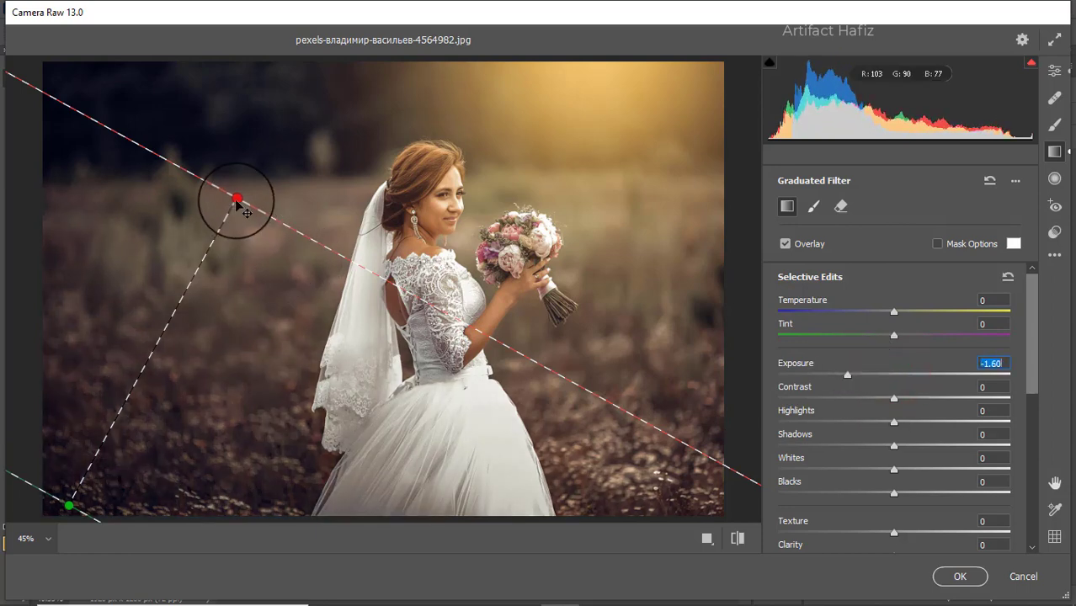
{"action": "left_click_drag", "start_coordinate": [237, 198], "coordinate": [221, 57]}
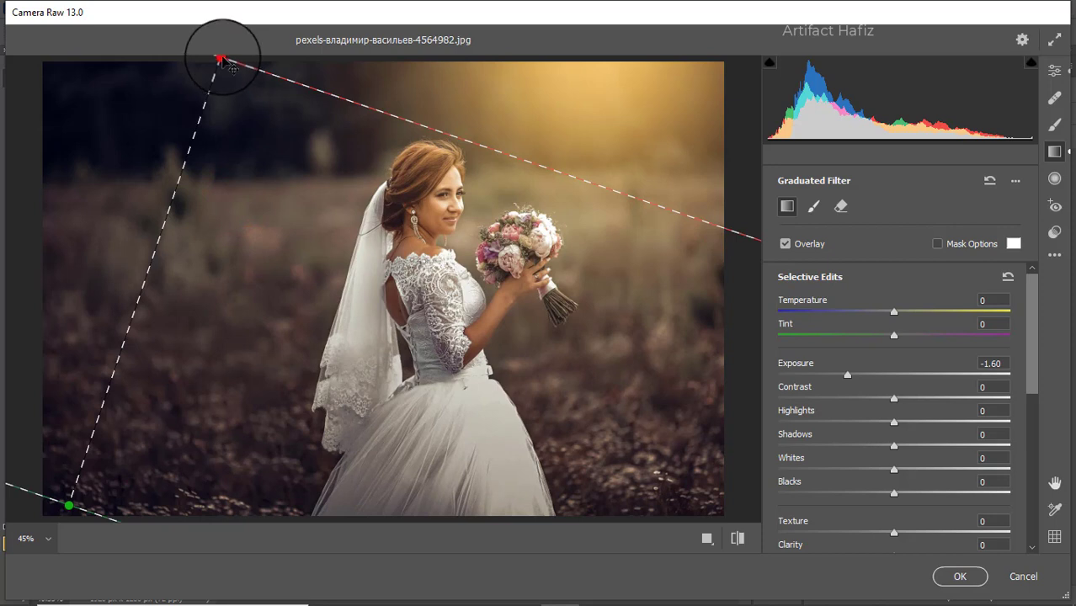
{"action": "left_click_drag", "start_coordinate": [231, 66], "coordinate": [181, 139]}
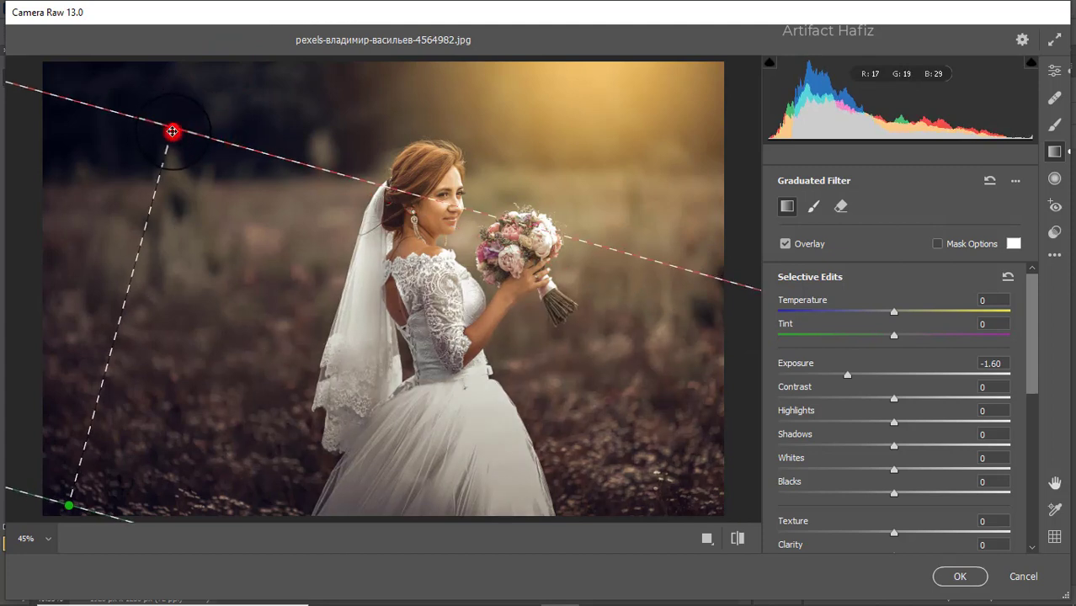
{"action": "left_click_drag", "start_coordinate": [172, 131], "coordinate": [150, 172]}
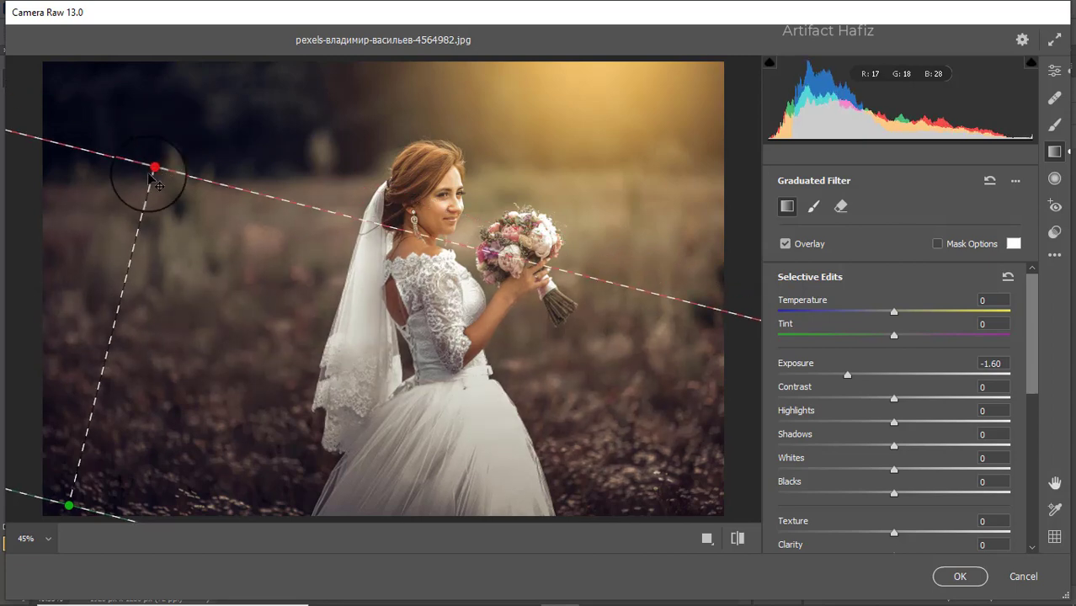
{"action": "left_click_drag", "start_coordinate": [77, 516], "coordinate": [72, 478]}
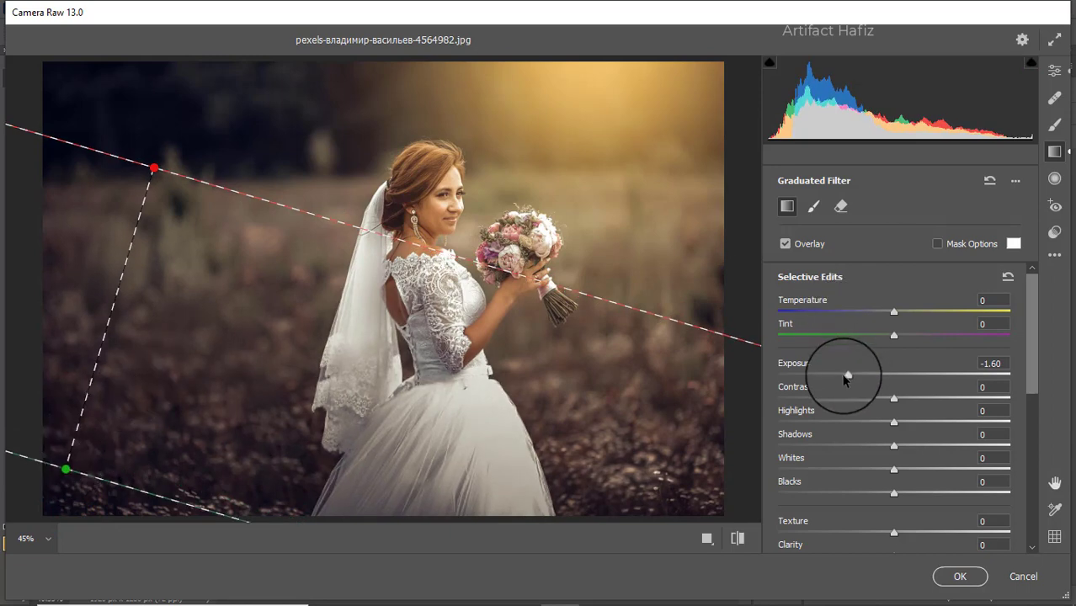
Set the graduated filter's Exposure to -0.95 and Blacks to +9
{"action": "mouse_move", "coordinate": [847, 375]}
{"action": "left_mouse_down"}
{"action": "mouse_move", "coordinate": [867, 378]}
{"action": "mouse_move", "coordinate": [850, 378]}
{"action": "left_mouse_up"}
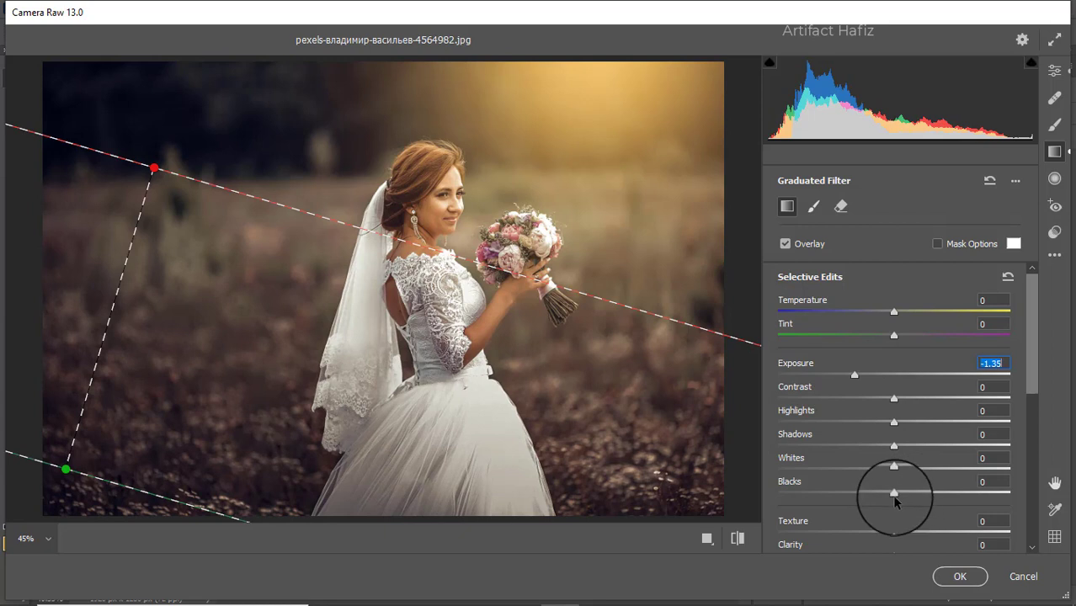
{"action": "left_click_drag", "start_coordinate": [894, 494], "coordinate": [910, 495]}
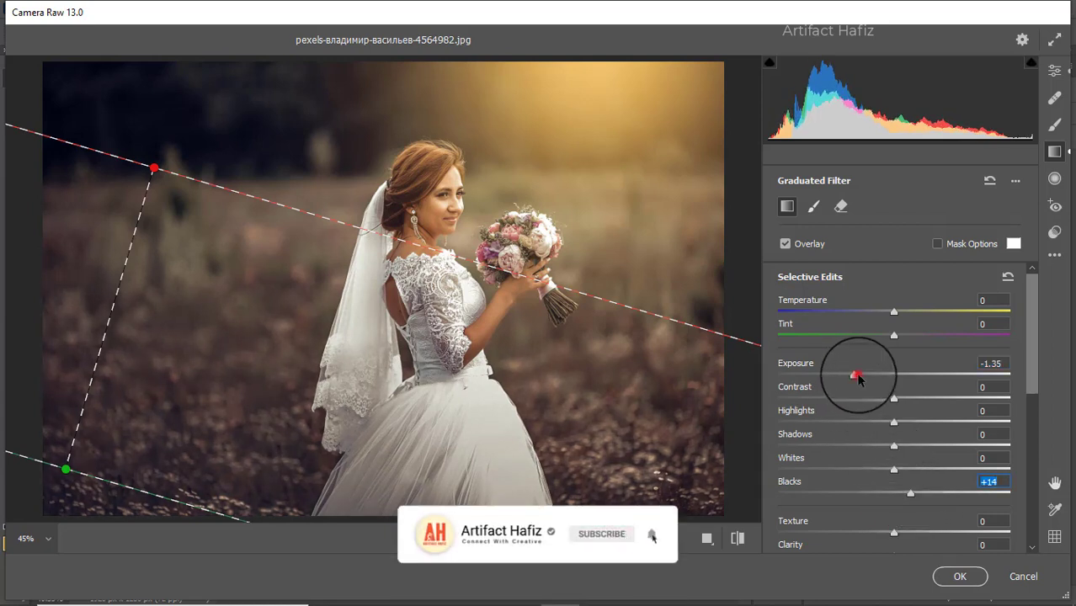
{"action": "left_click_drag", "start_coordinate": [858, 378], "coordinate": [867, 376]}
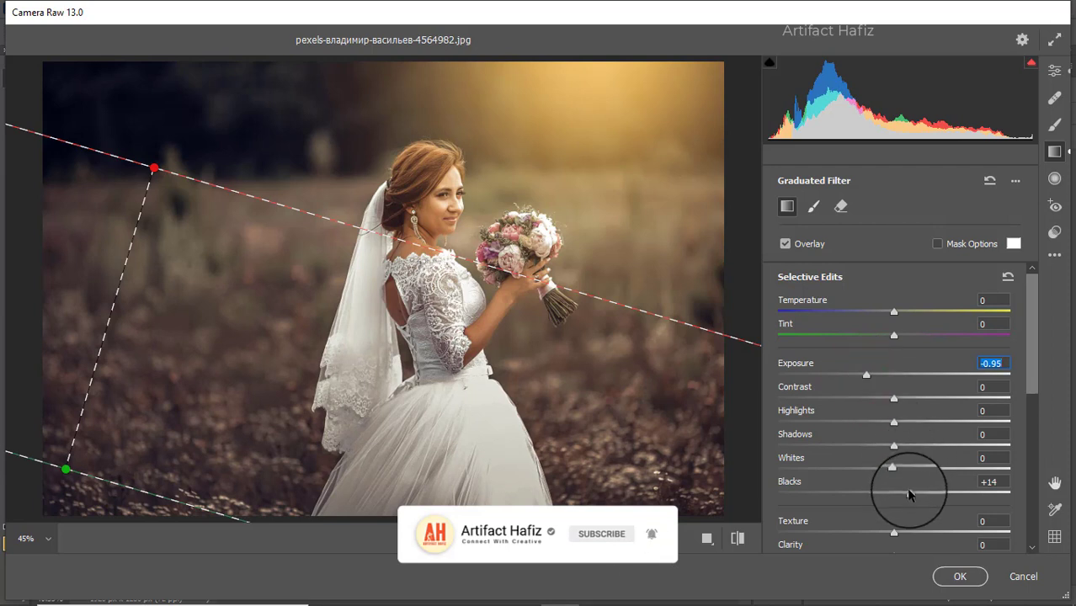
{"action": "left_click_drag", "start_coordinate": [909, 495], "coordinate": [903, 497]}
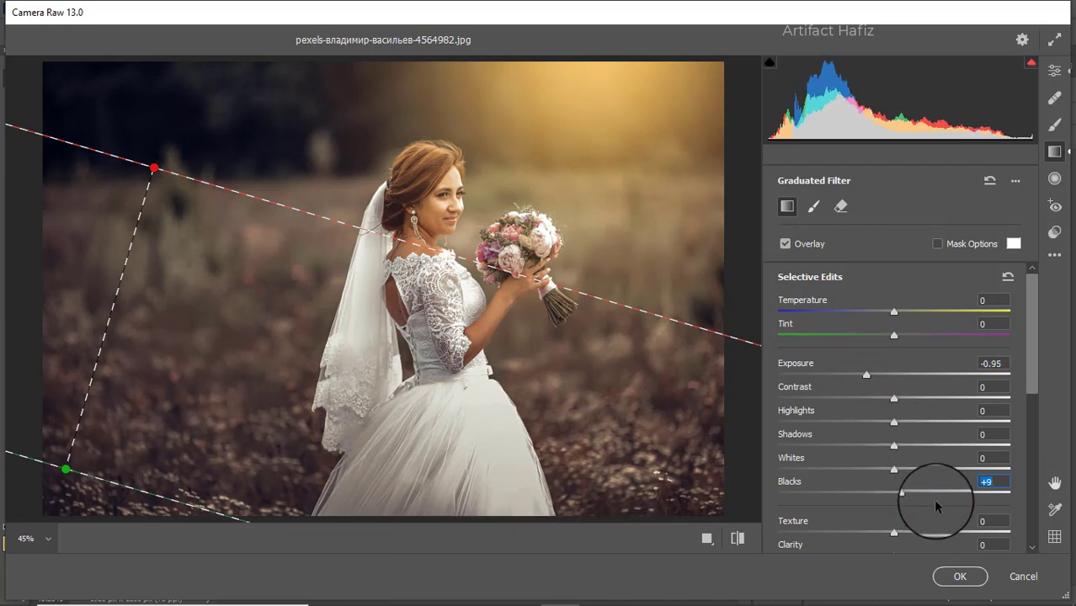
Compare the grade in a side-by-side before/after view and apply the Camera Raw Filter
{"action": "left_click", "coordinate": [1054, 70]}
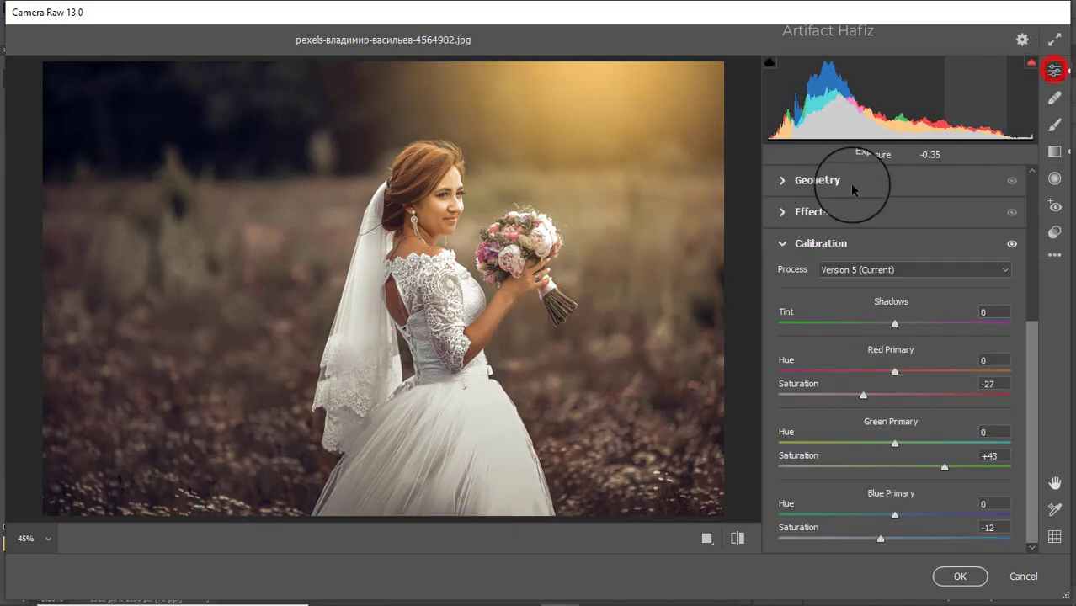
{"action": "left_click", "coordinate": [710, 540]}
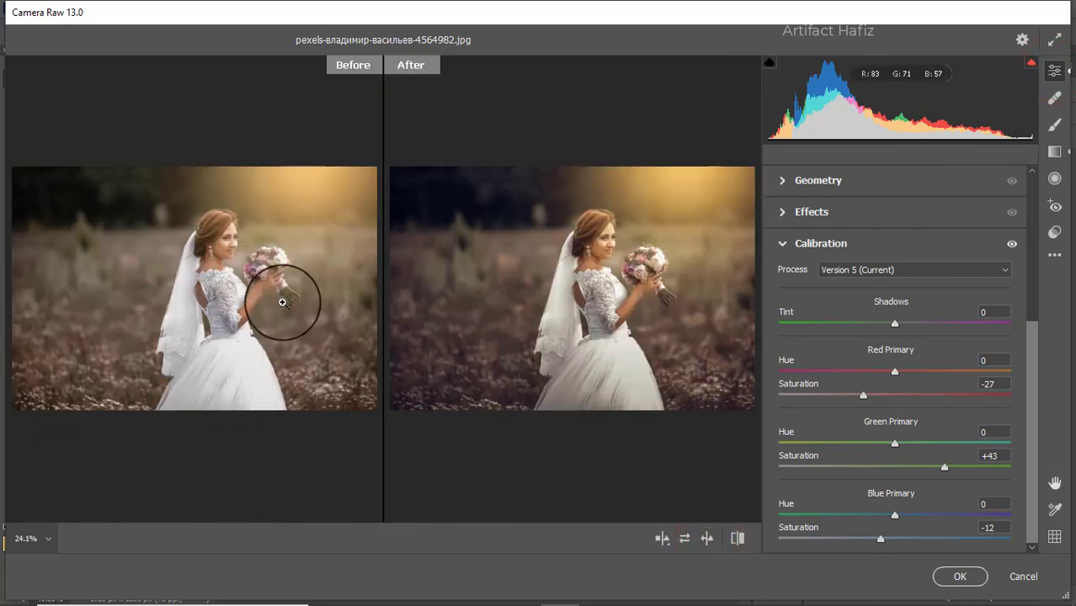
{"action": "left_click", "coordinate": [960, 577]}
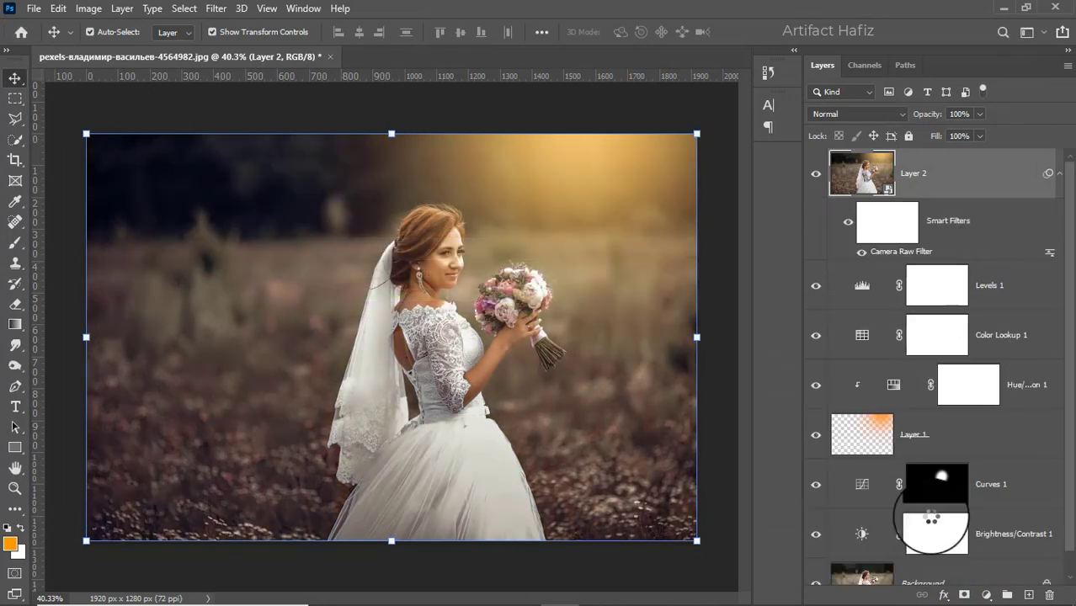
Compare the finished edit with the original photo by toggling the visibility of every layer except Background
{"action": "scroll", "coordinate": [851, 480], "scroll_direction": "down", "scroll_amount": 1}
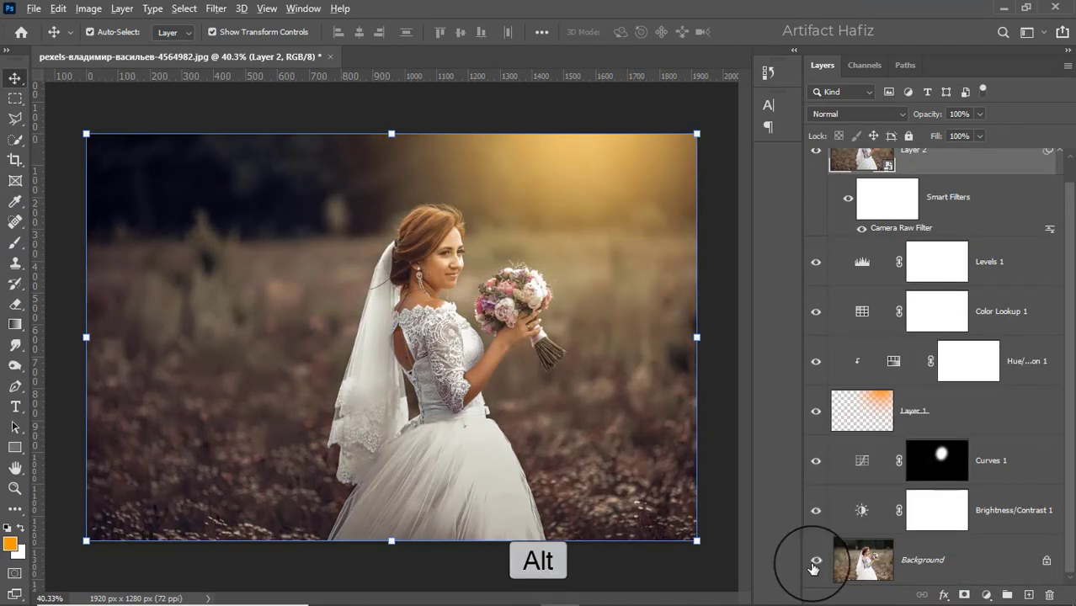
{"action": "left_click", "coordinate": [815, 561], "text": "alt"}
{"action": "left_click", "coordinate": [815, 562], "text": "alt"}
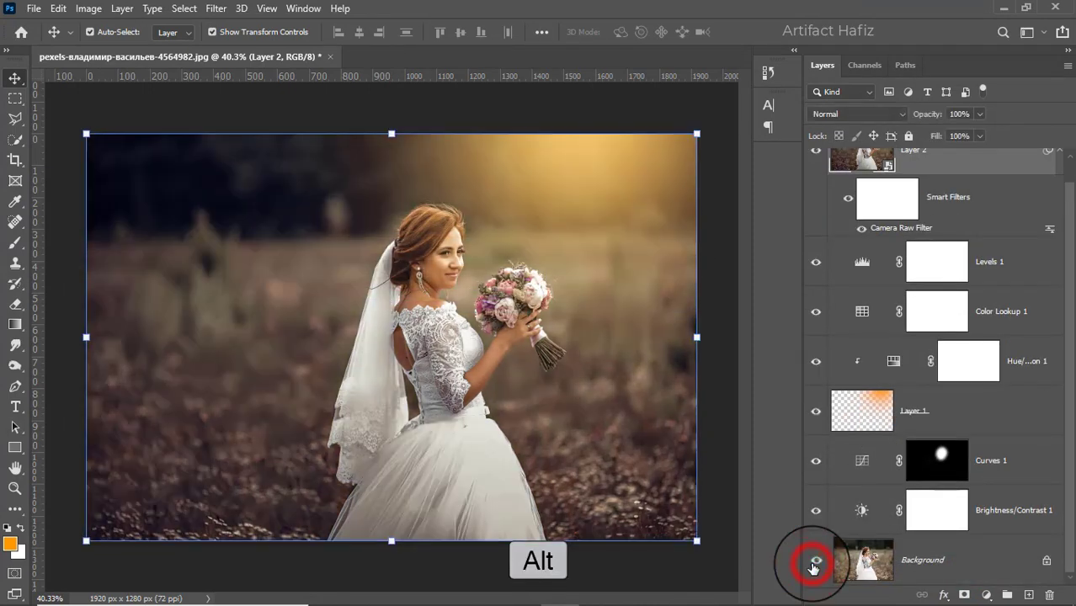
{"action": "left_click", "coordinate": [814, 563], "text": "alt"}
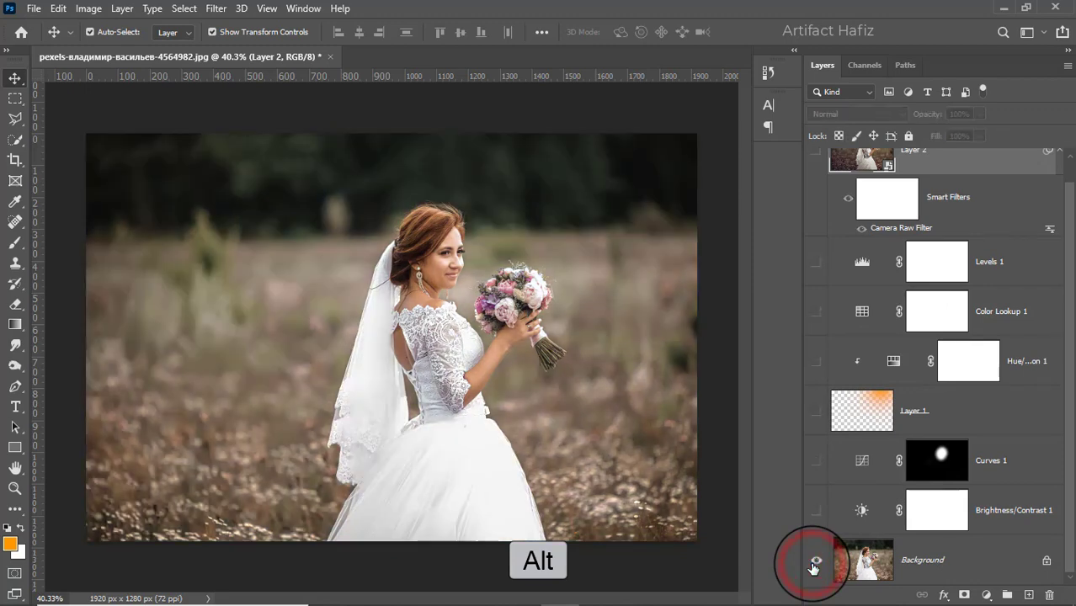
{"action": "left_click", "coordinate": [814, 562], "text": "alt"}
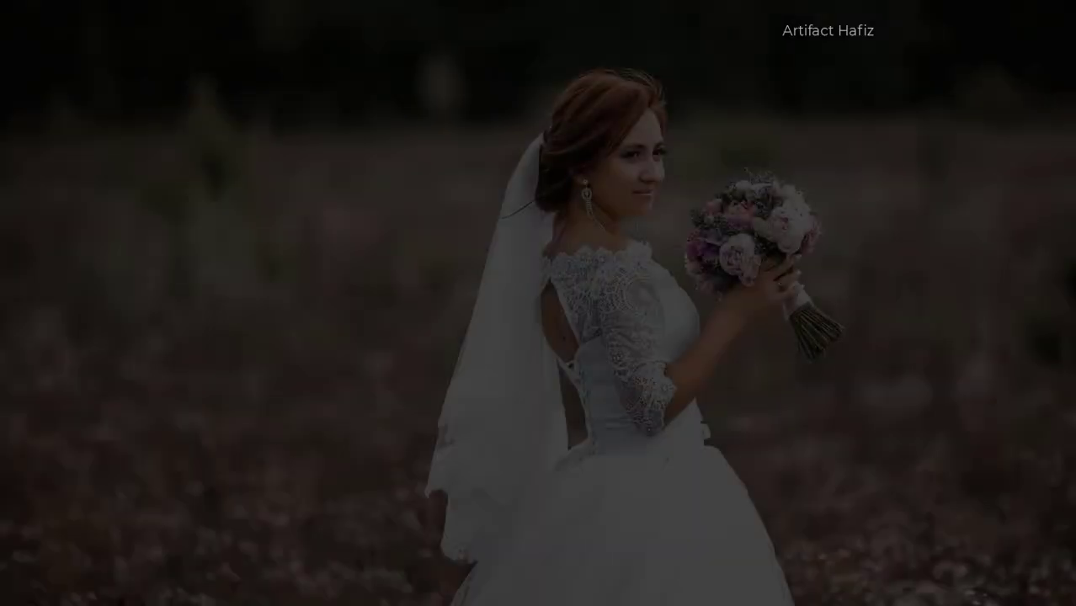